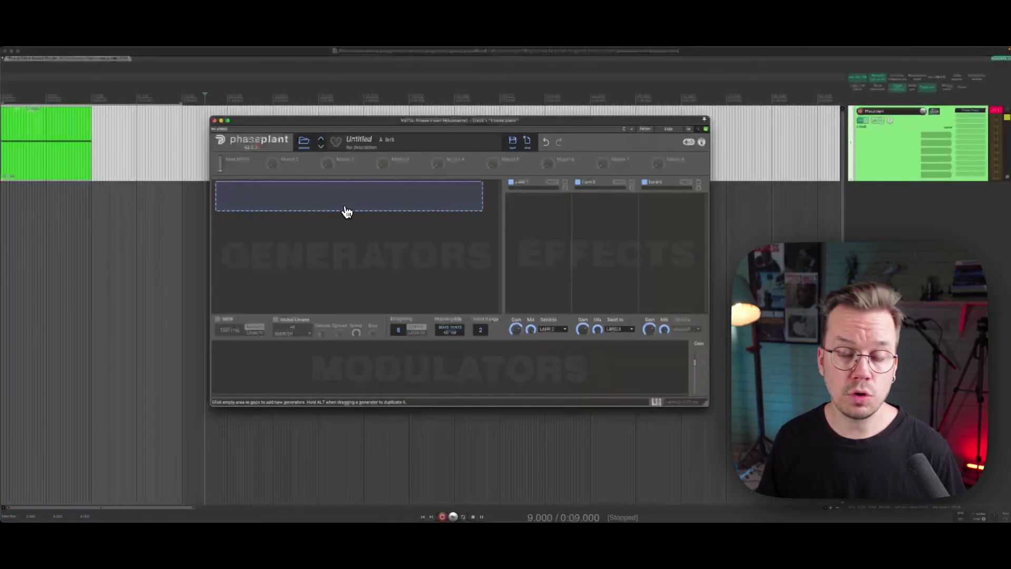
- Try out an Analog generator, and replace it with a Granular generator
click(346, 211)
click(349, 230)
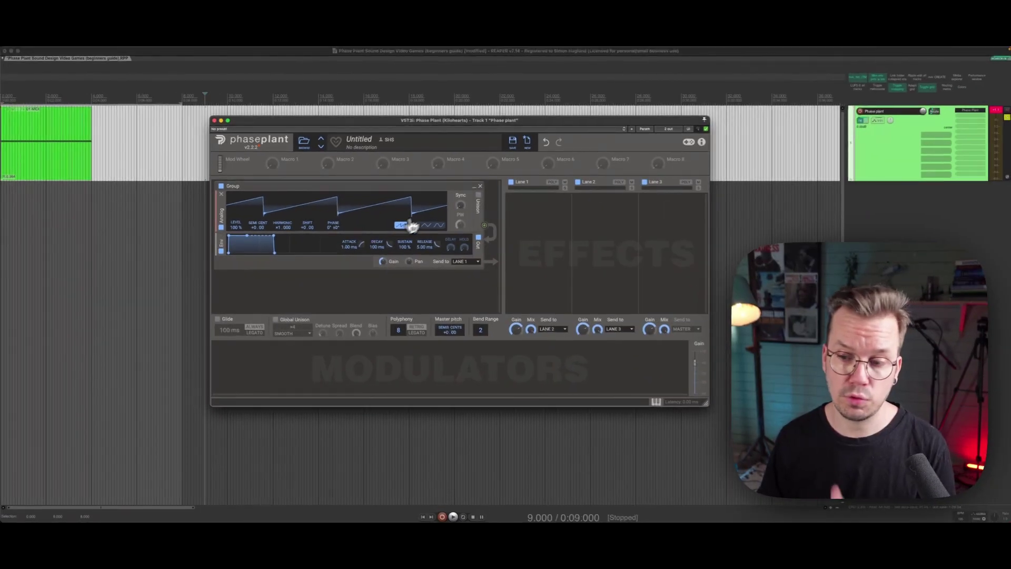
click(483, 190)
click(352, 201)
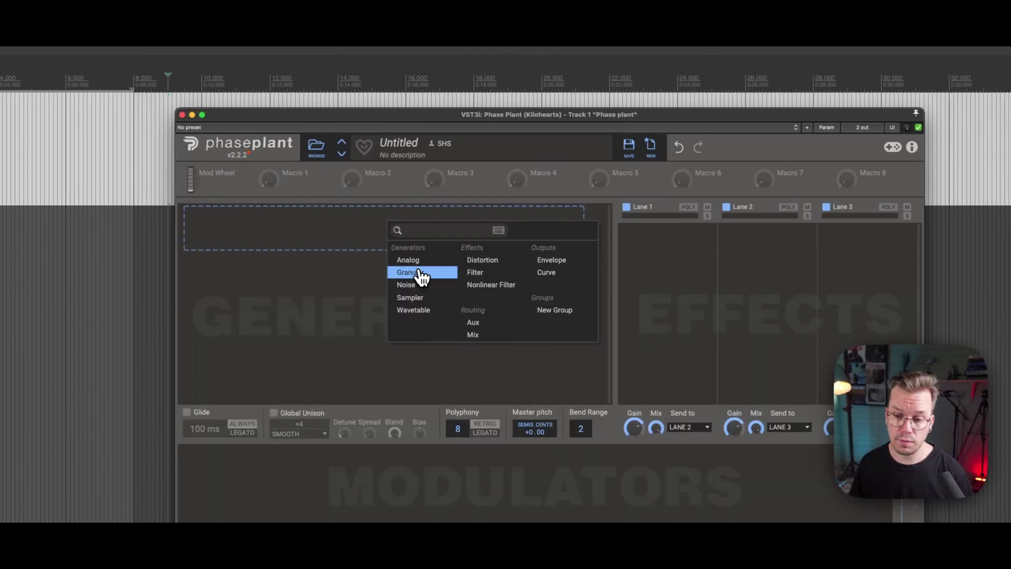
click(371, 227)
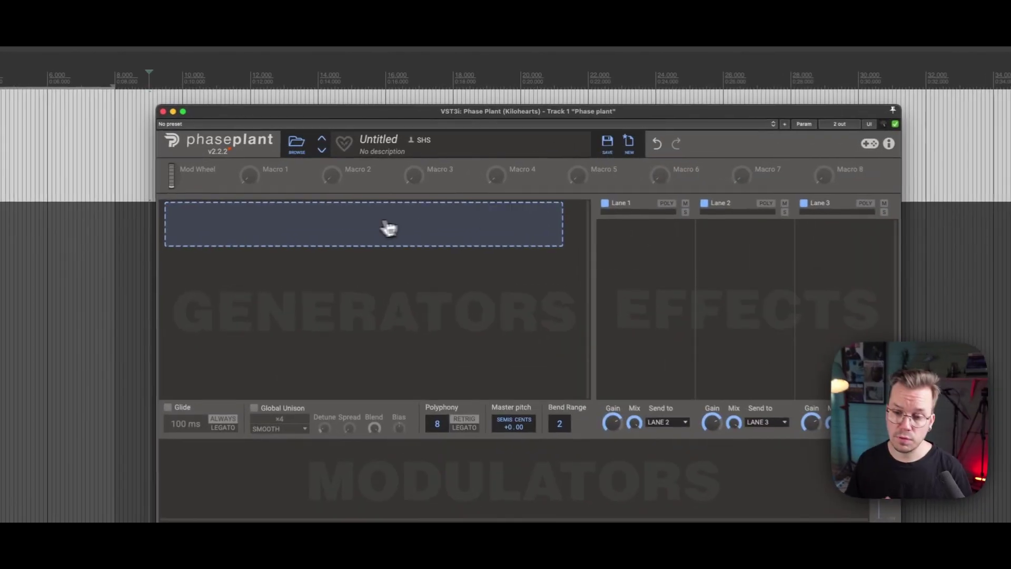
- Add a Noise generator, and place an Analog generator below it in the same group
click(360, 196)
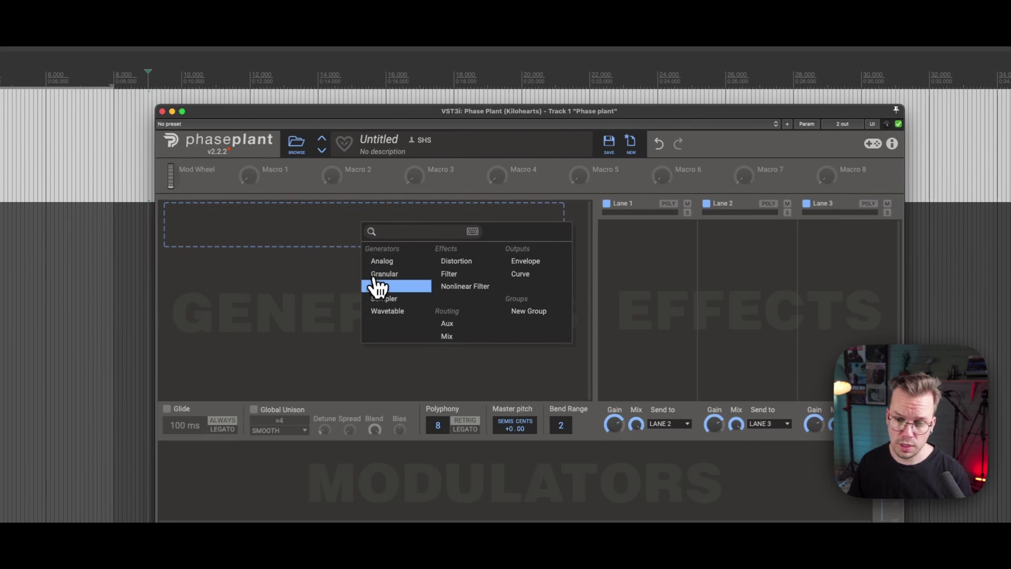
click(377, 285)
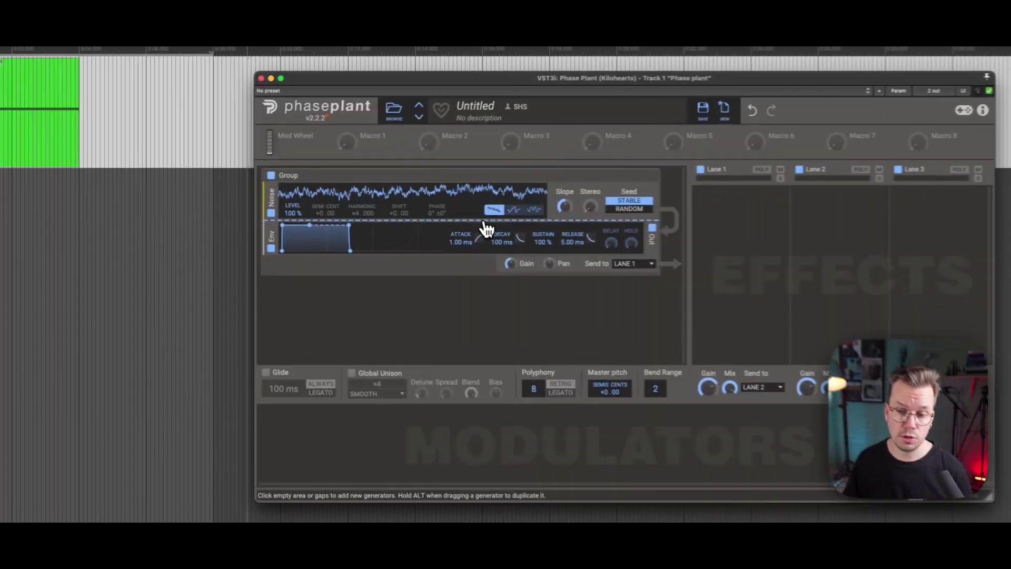
click(365, 217)
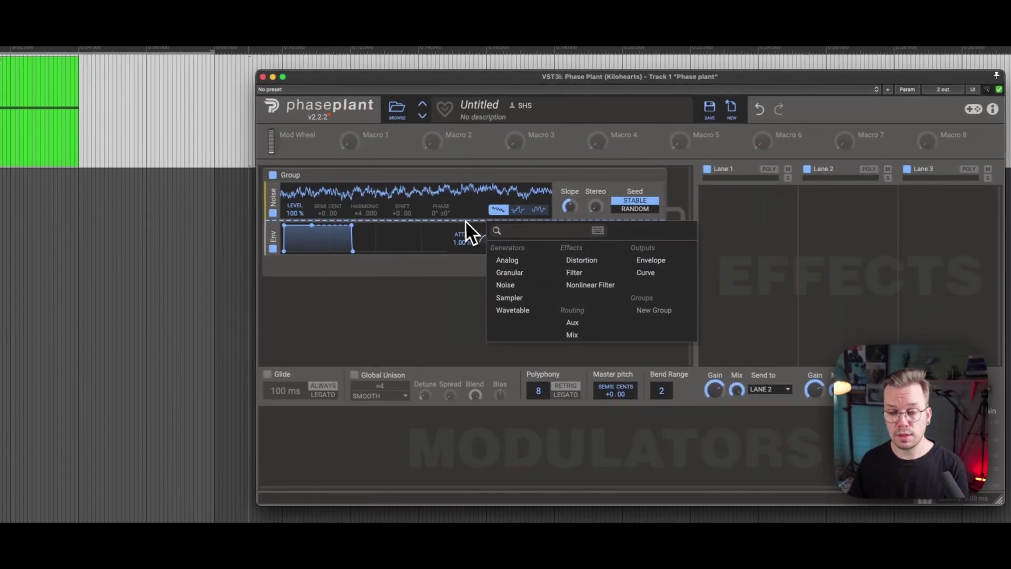
click(505, 262)
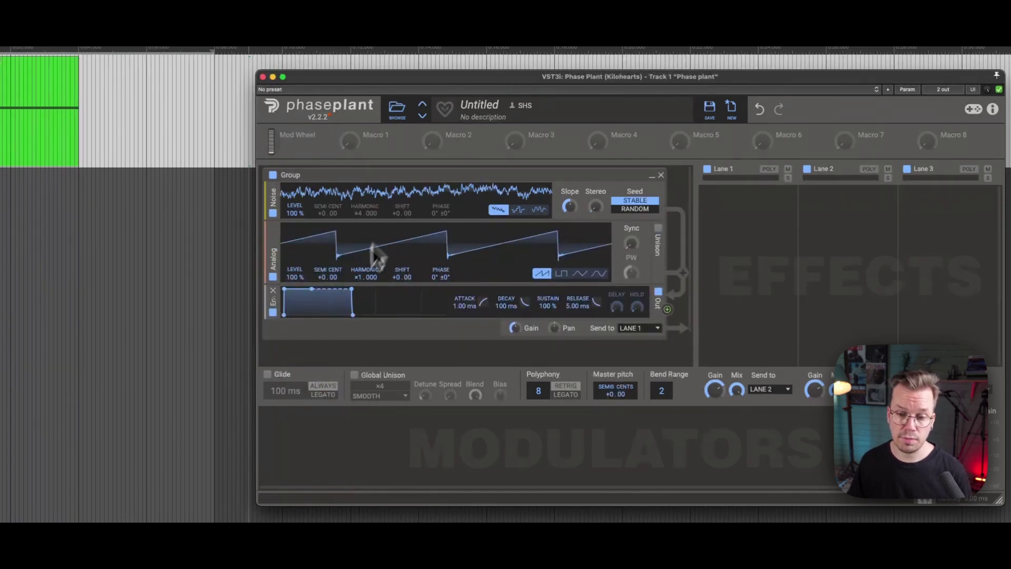
- Add another Analog generator in a separate group below the first one, and name that group Tonal
scroll(368, 274, down, 2)
click(412, 343)
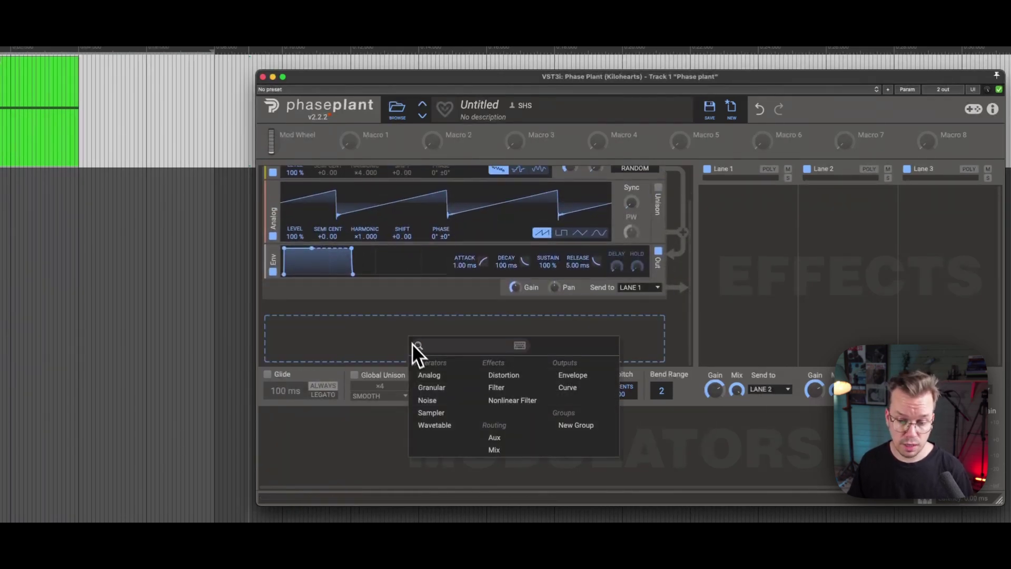
click(430, 376)
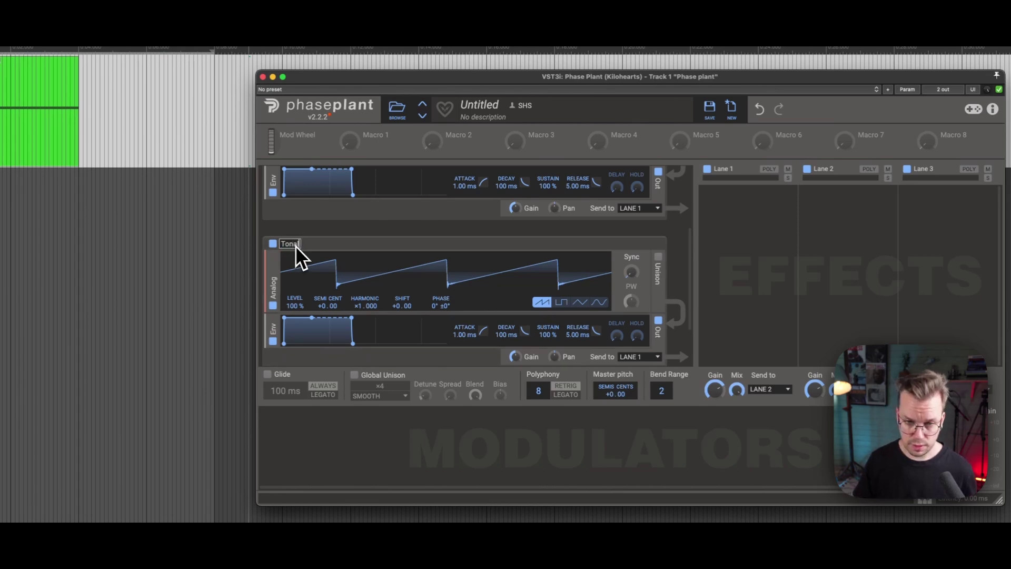
scroll(295, 245, up, 3)
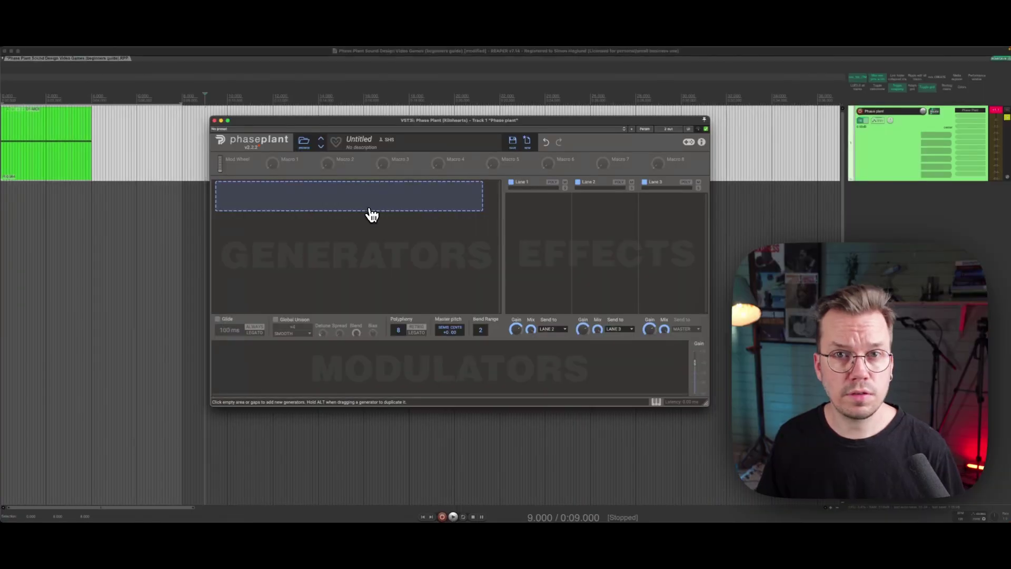
- Try out a Sampler generator in the empty patch, and remove its group
click(371, 212)
click(382, 255)
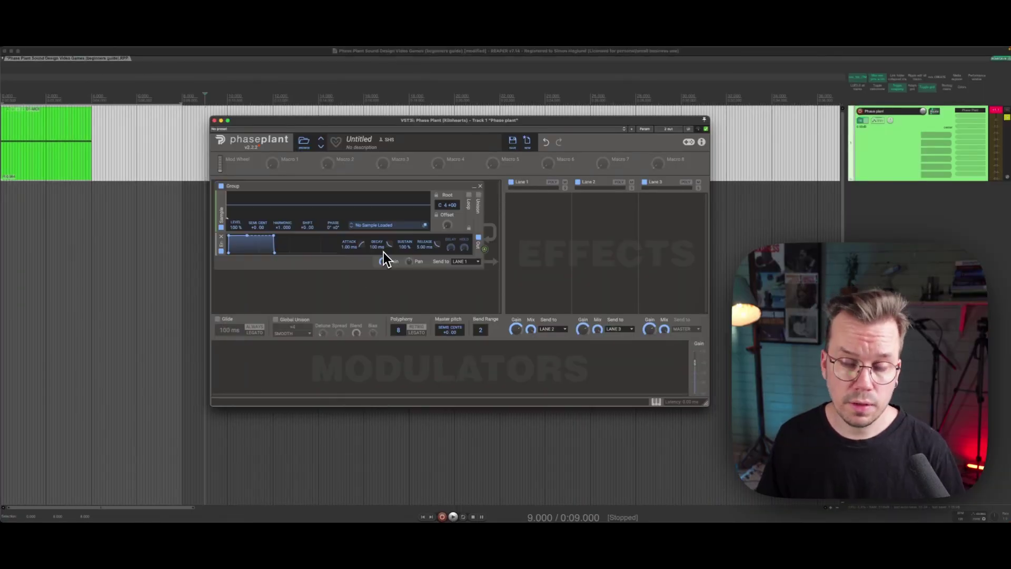
click(480, 186)
- Add a Wavetable generator, and insert a Reverser effect in Lane 1
click(376, 203)
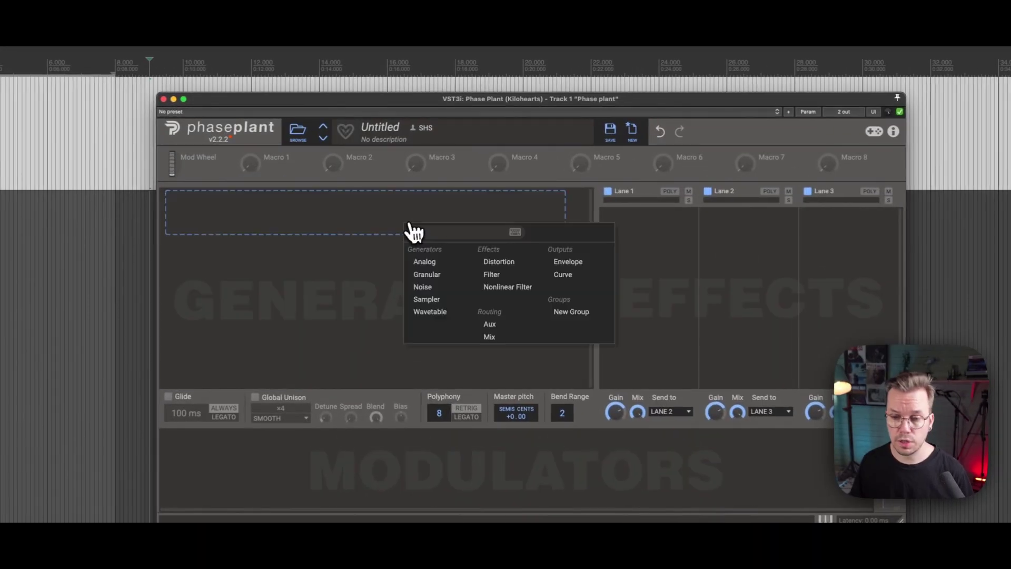
click(430, 311)
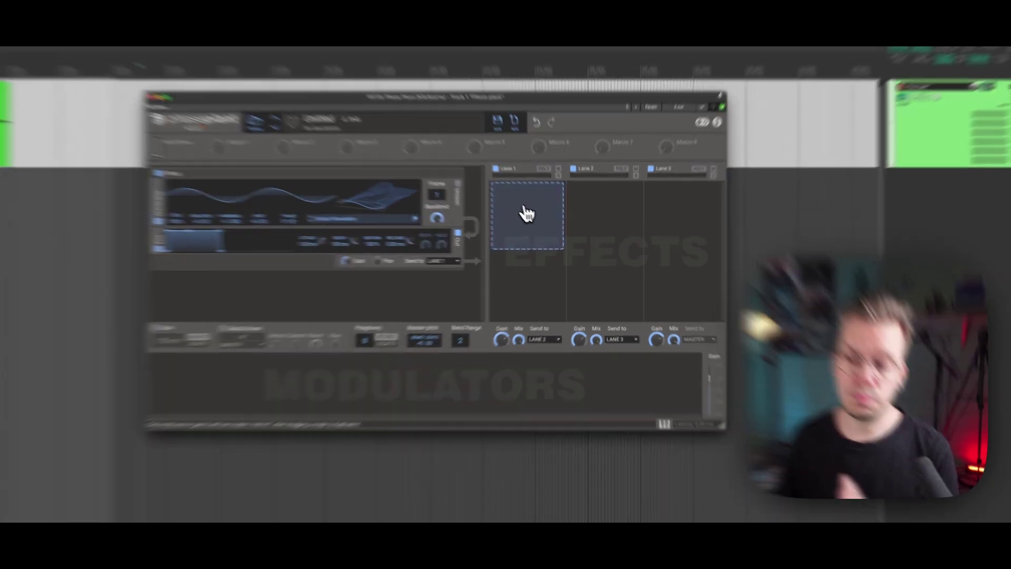
click(535, 214)
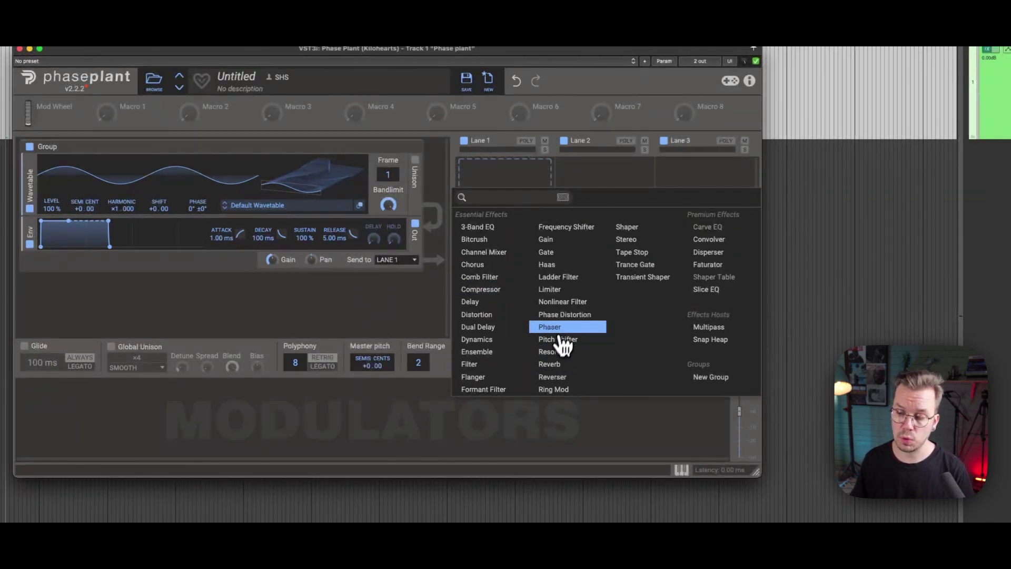
click(554, 377)
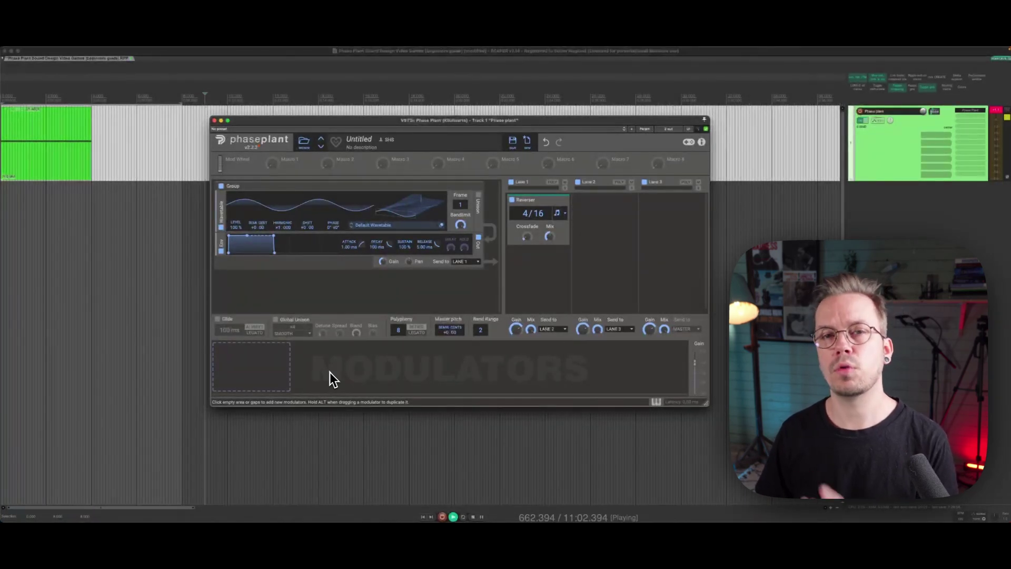
- Add an LFO modulator, and place a Curve modulator beside it
click(278, 367)
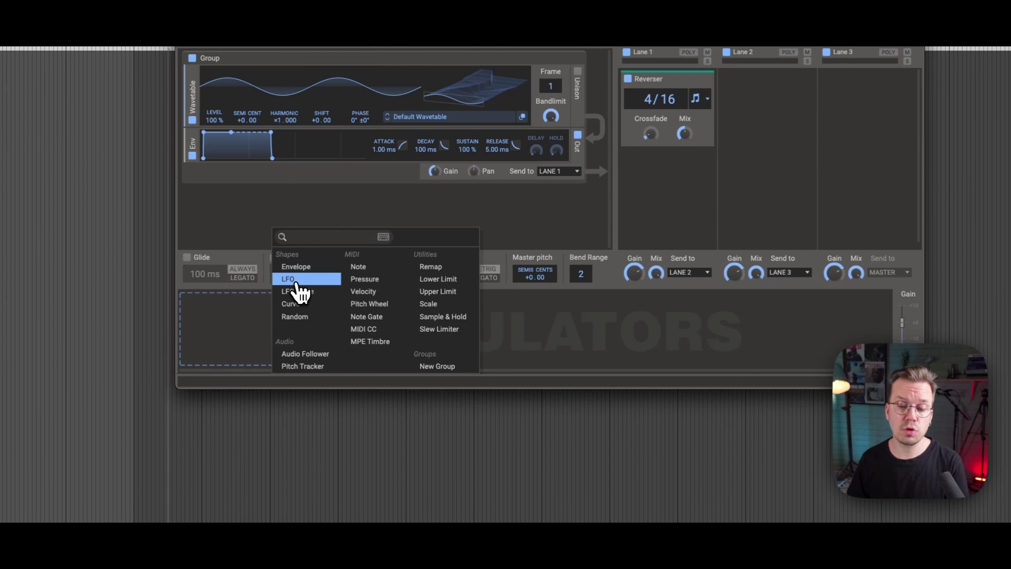
click(295, 282)
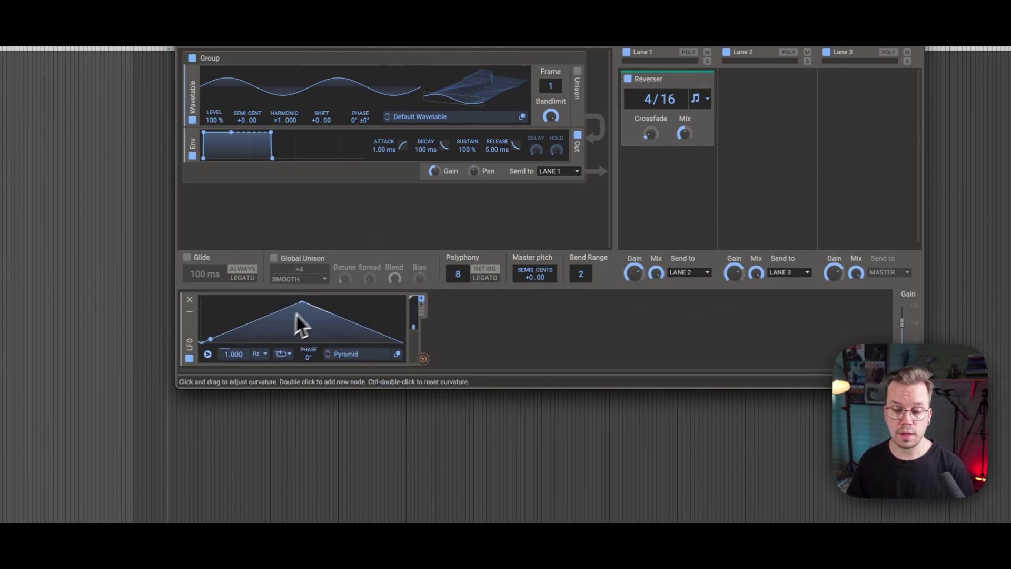
click(477, 332)
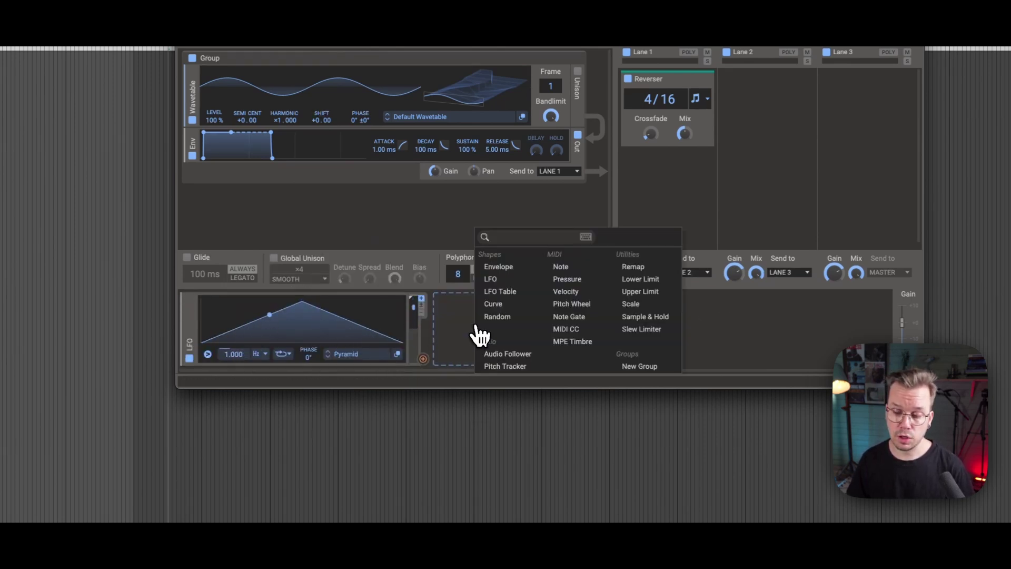
click(492, 303)
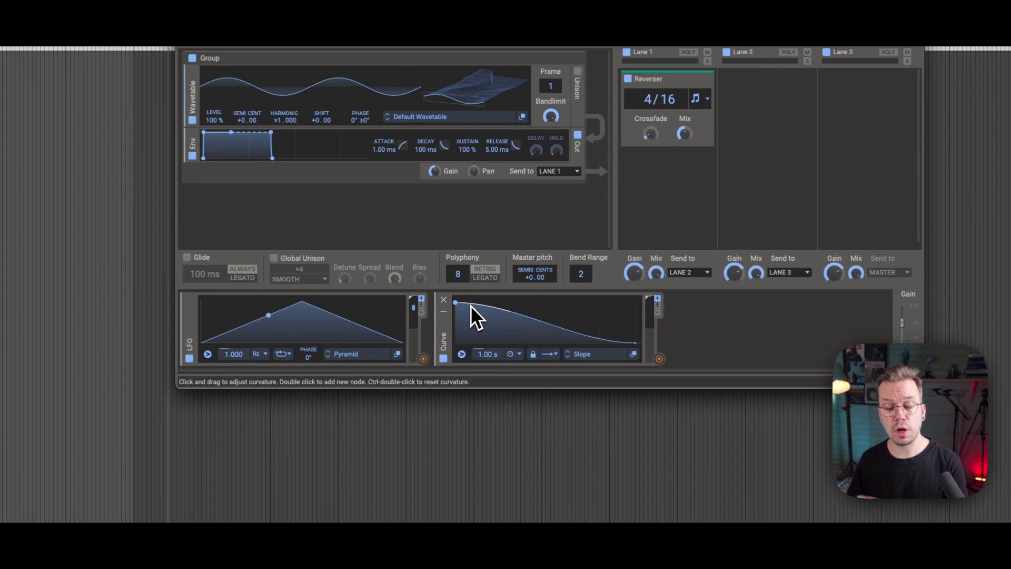
mouse_move(670, 362)
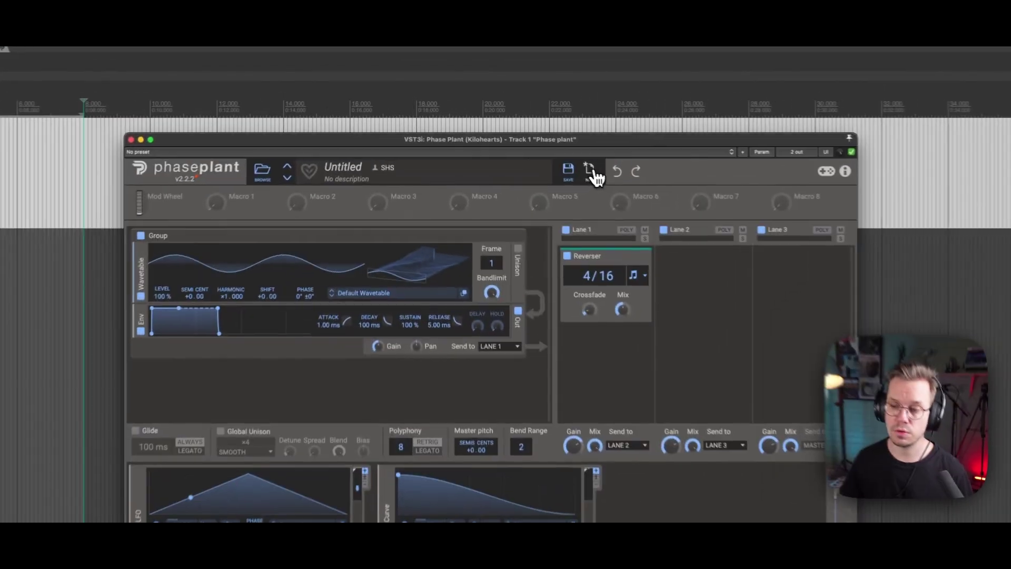
- Start a new empty preset, and add an Analog generator to it
click(526, 141)
click(369, 204)
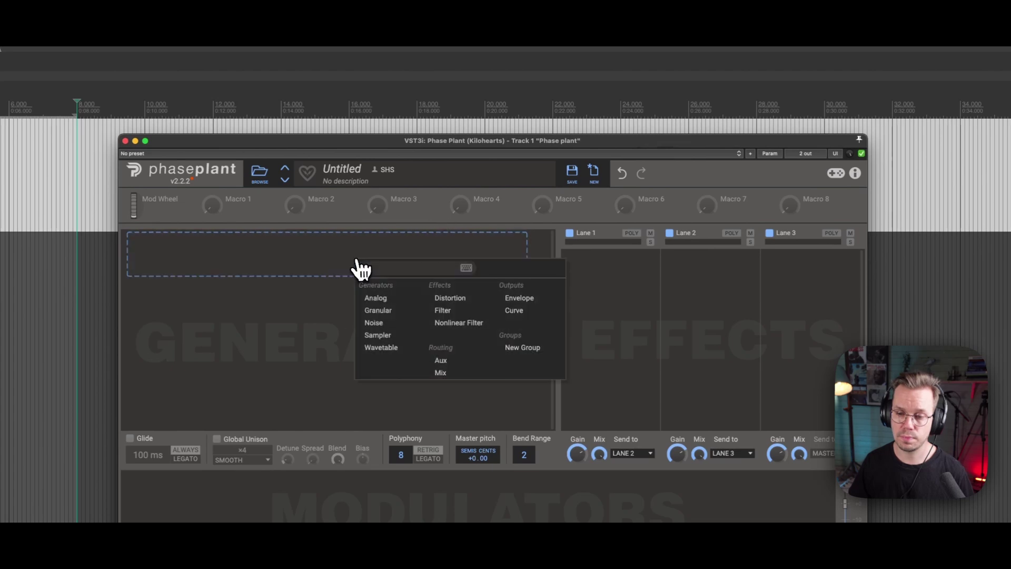
click(376, 299)
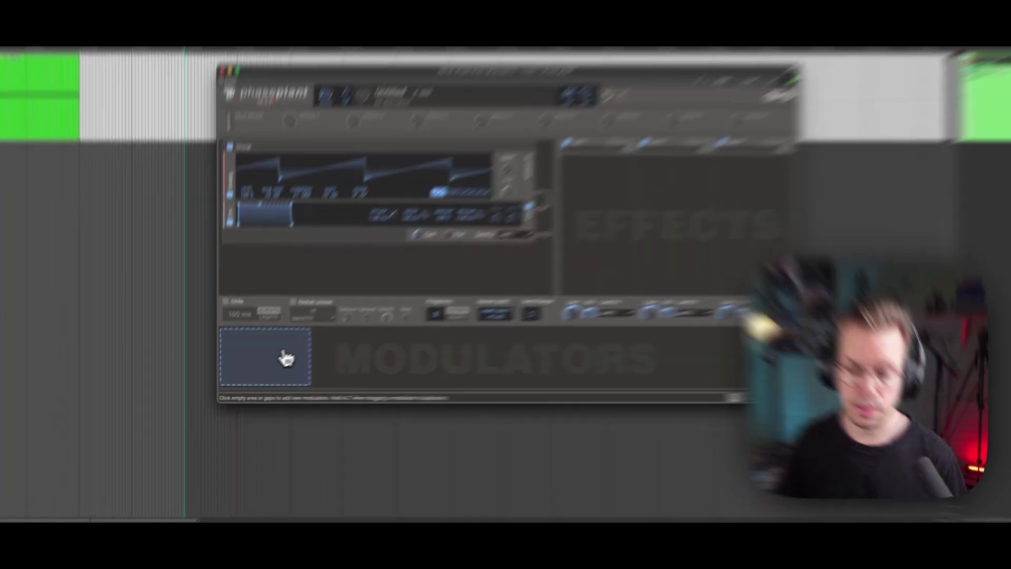
- Add a Curve modulator, and reshape its slope to rise from minimum at the start to maximum at the end
click(285, 356)
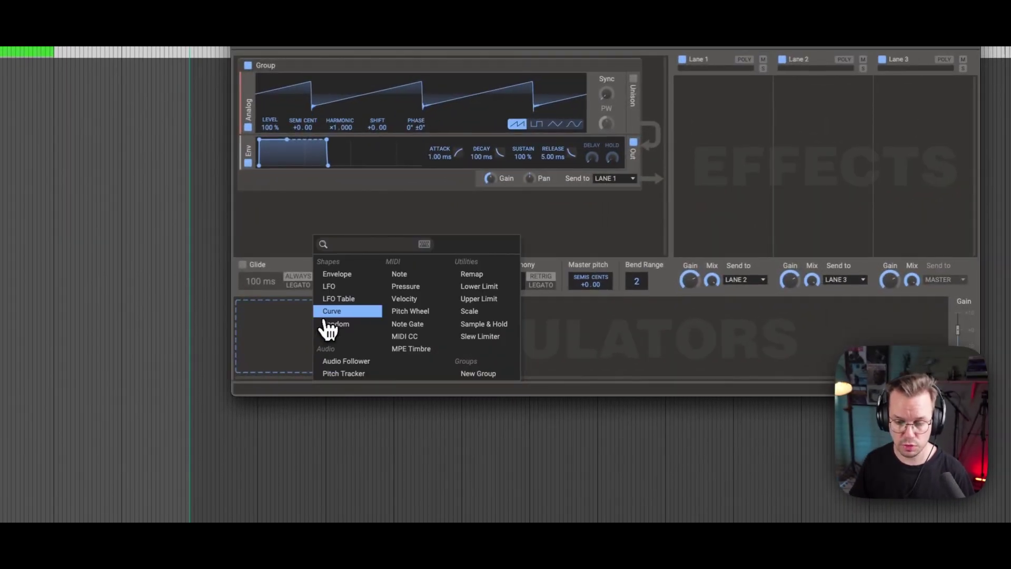
click(292, 343)
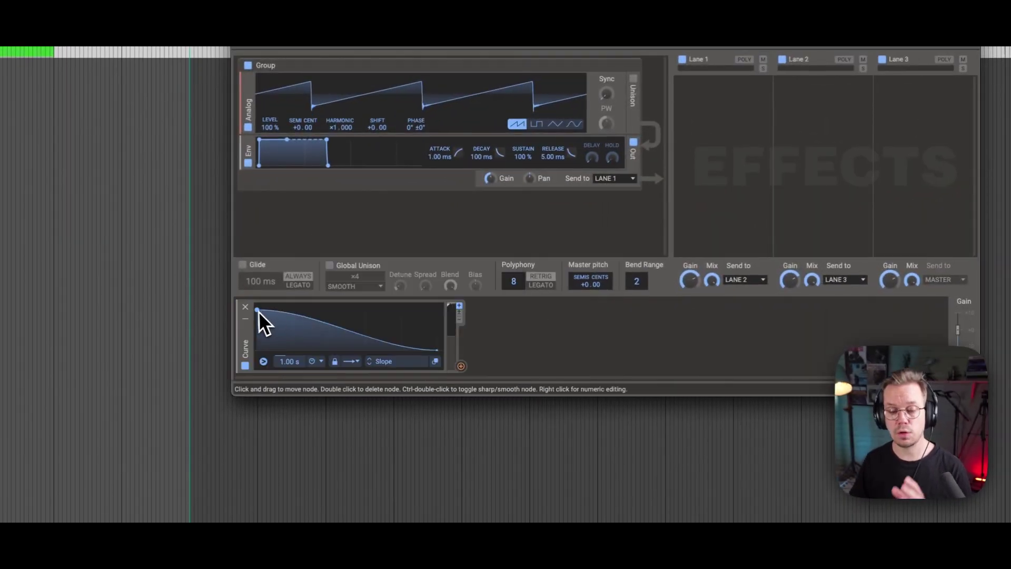
drag(257, 311, 251, 358)
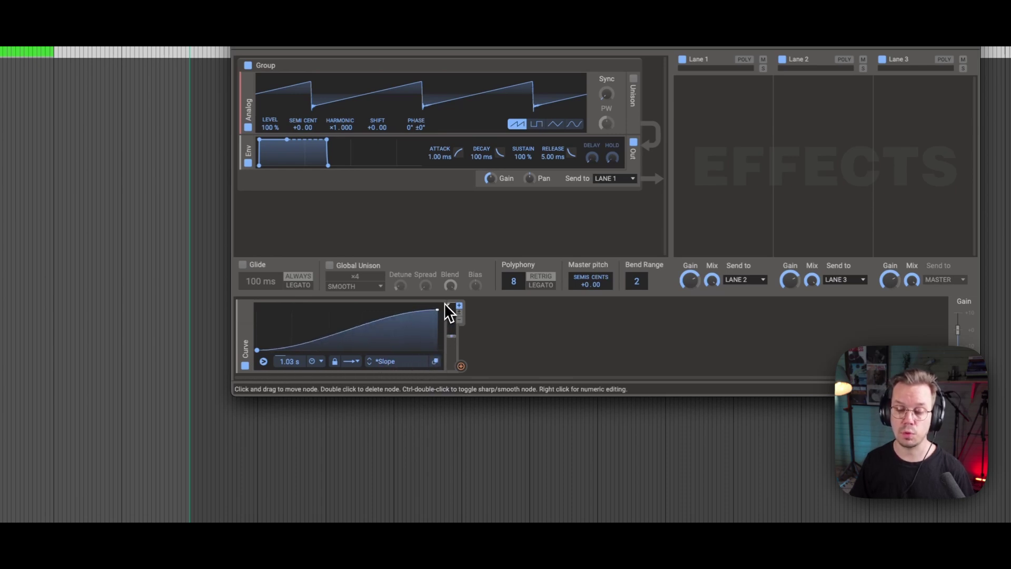
- Set the Curve modulator's length to 4.00 s
right_click(287, 361)
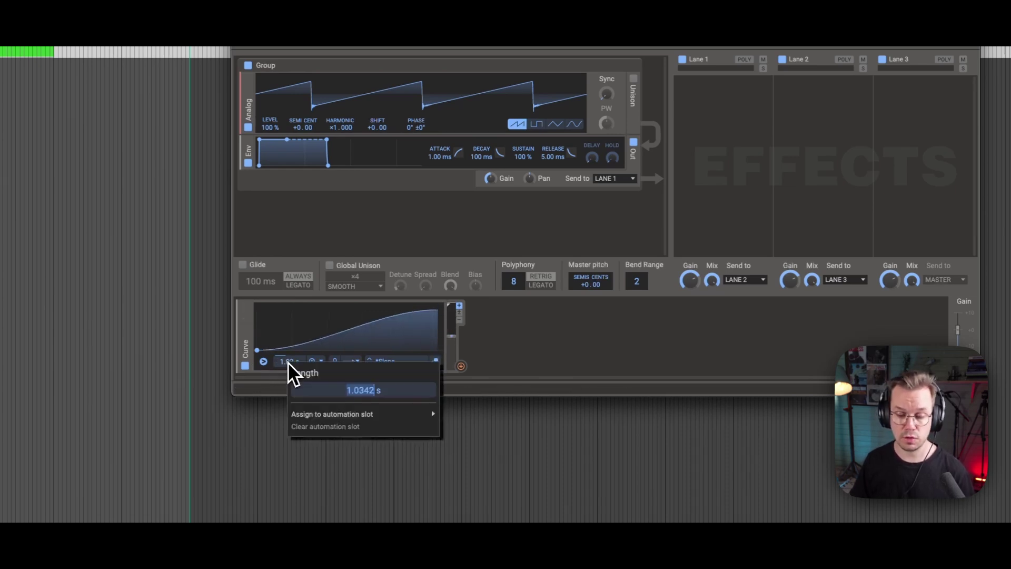
text(4000)
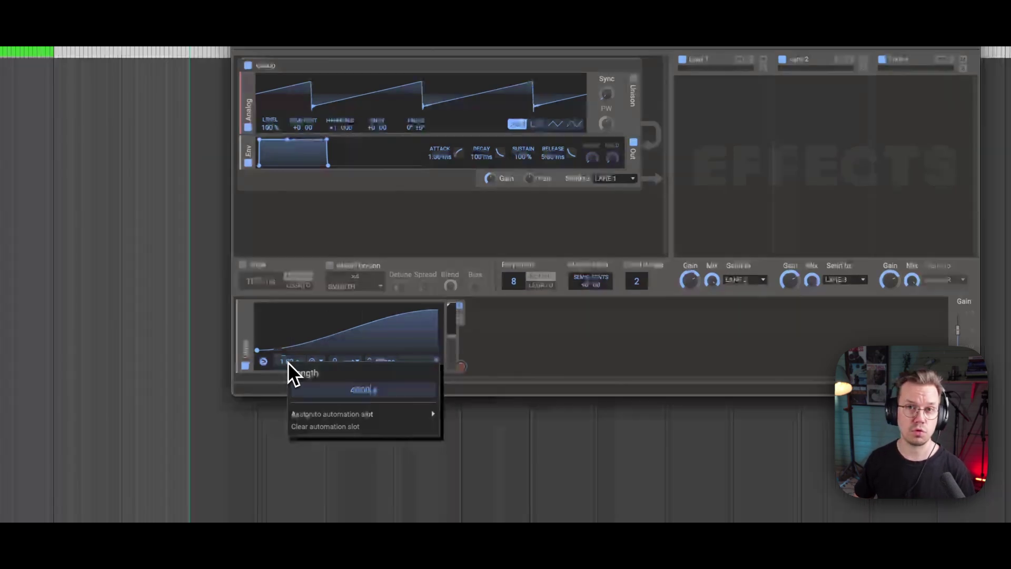
key(Return)
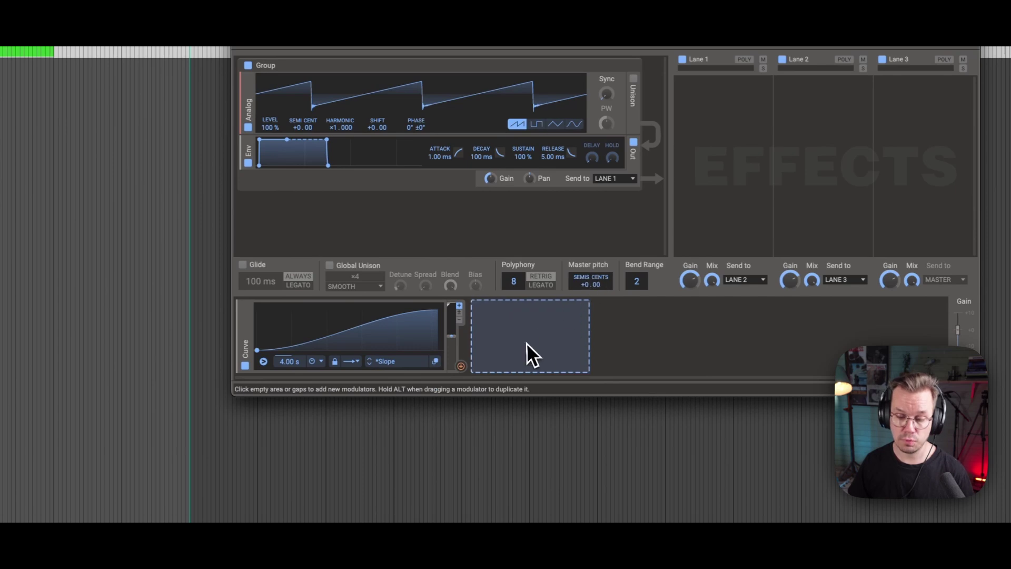
- Route the Curve modulator to the Master pitch with a modulation depth of 12 semitones
click(462, 366)
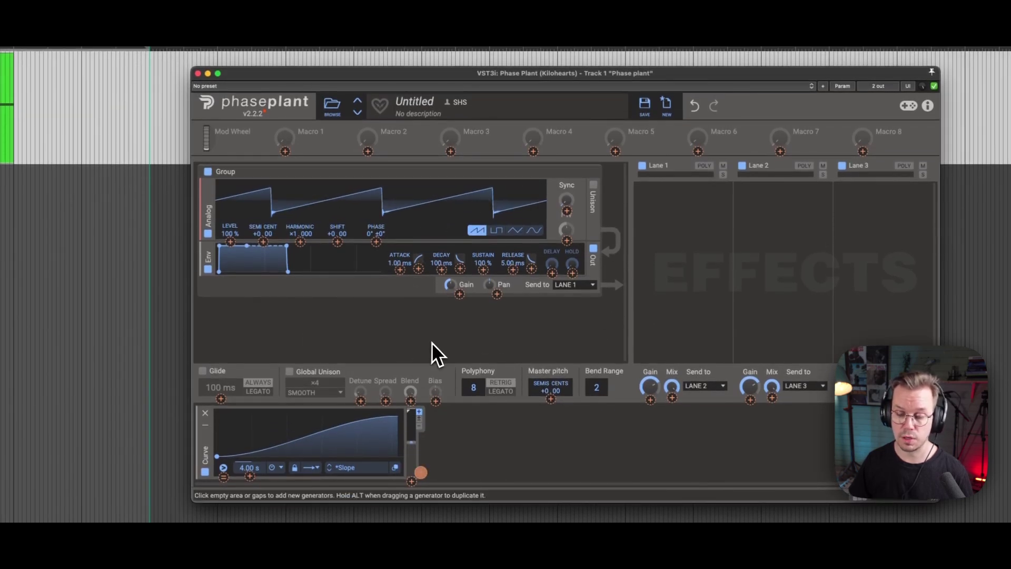
click(551, 398)
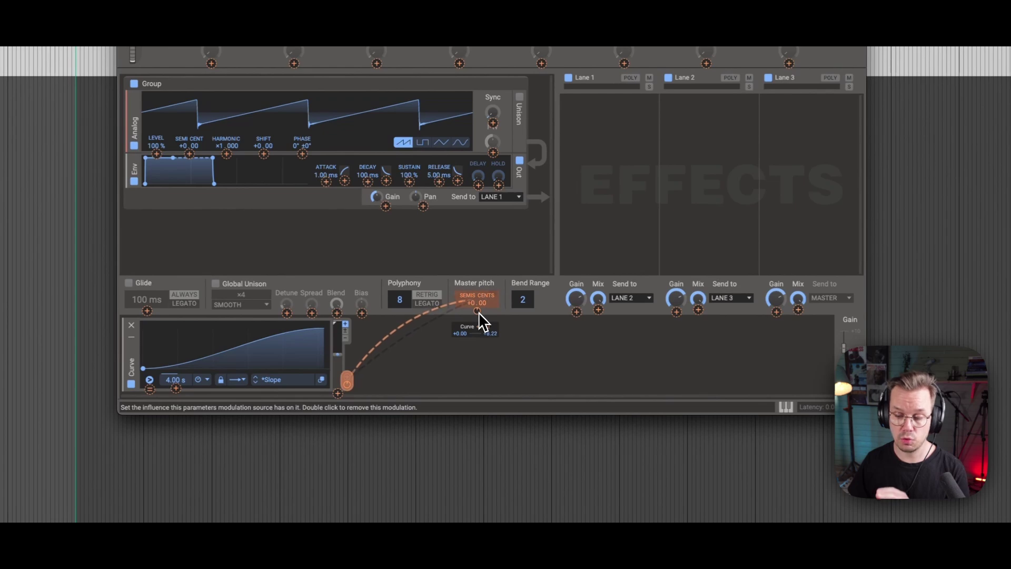
drag(478, 311, 478, 313)
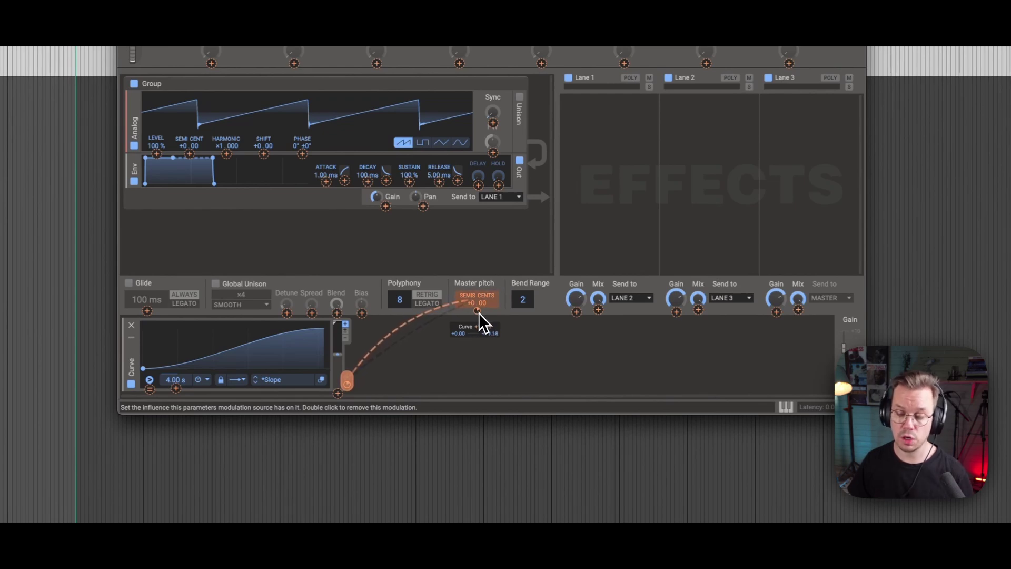
right_click(479, 312)
text(1)
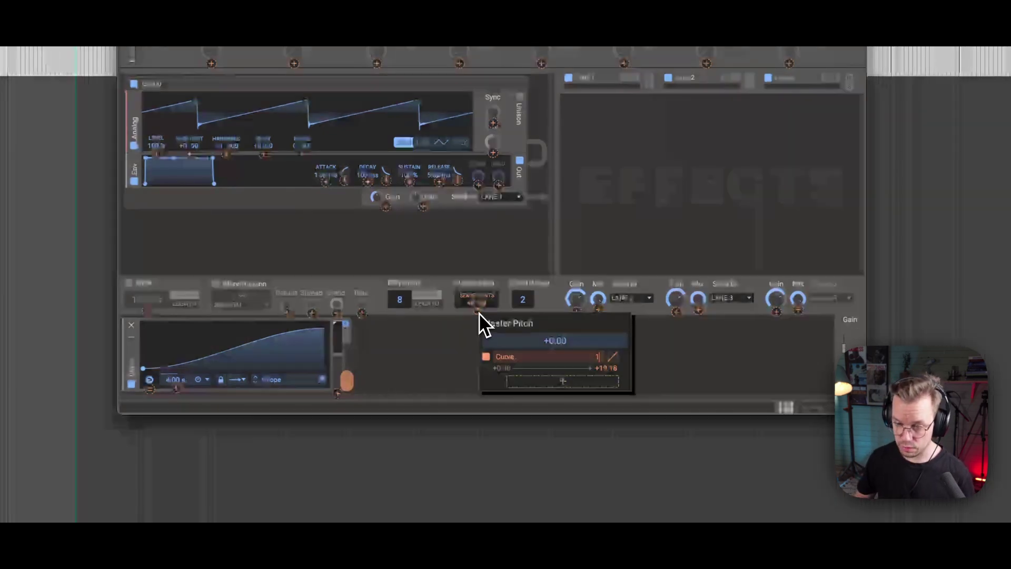
text(2)
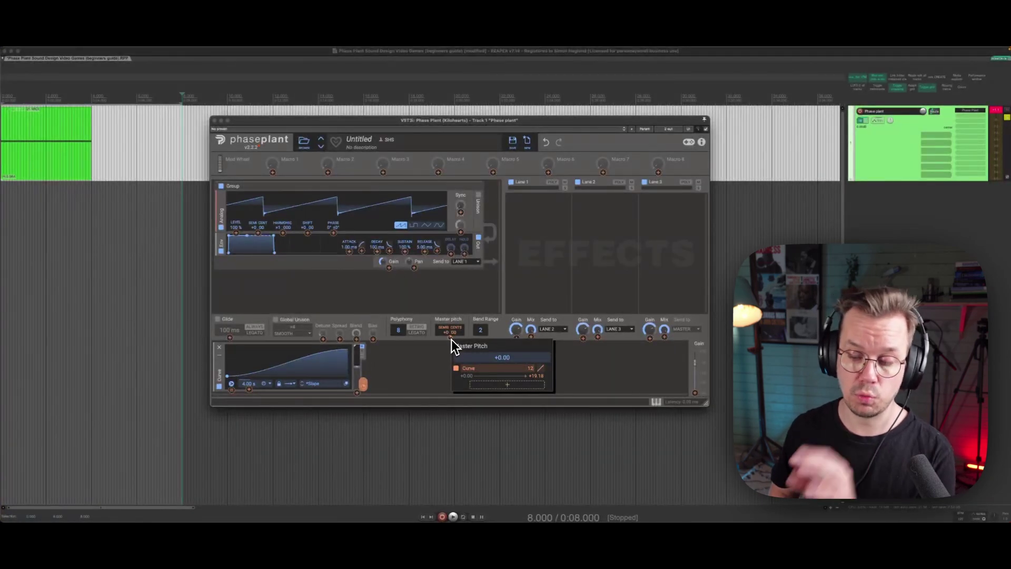
key(Return)
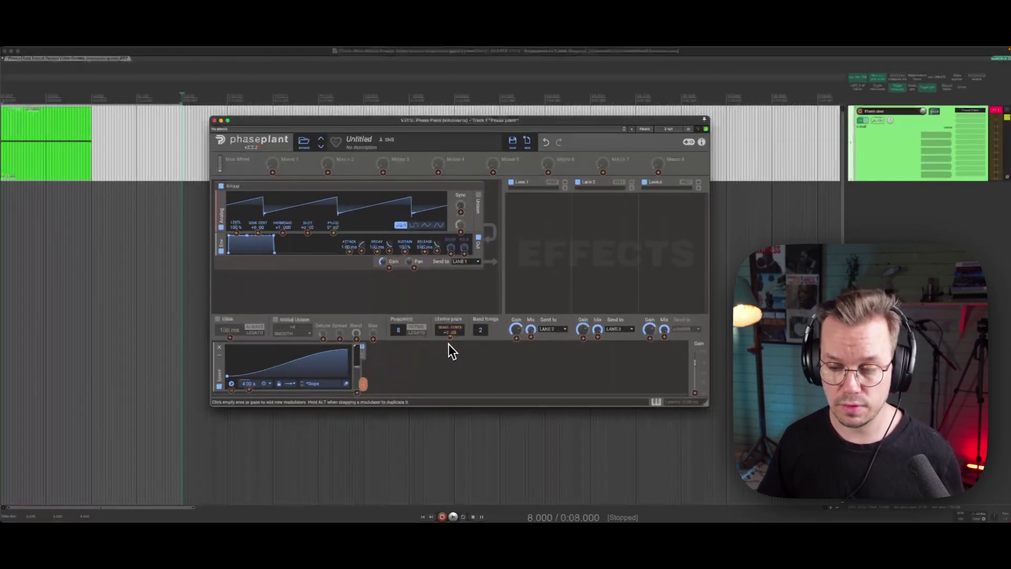
click(448, 344)
- Play the track's MIDI clip from near its start to hear the pitch modulation
click(58, 172)
key(space)
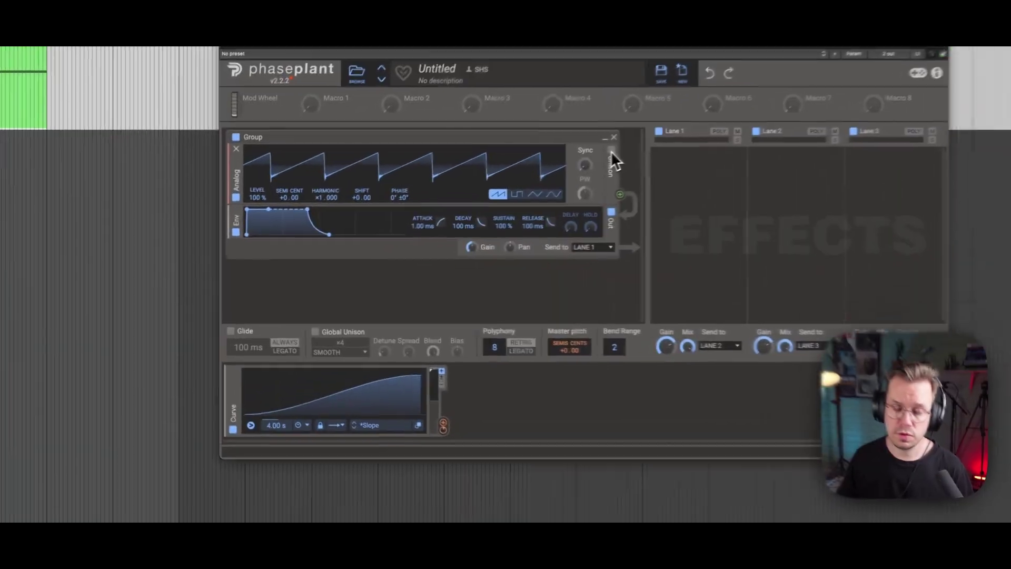
- Enable four-voice Smooth unison on the Analog oscillator, and modulate its Detune with the Curve modulator
click(479, 195)
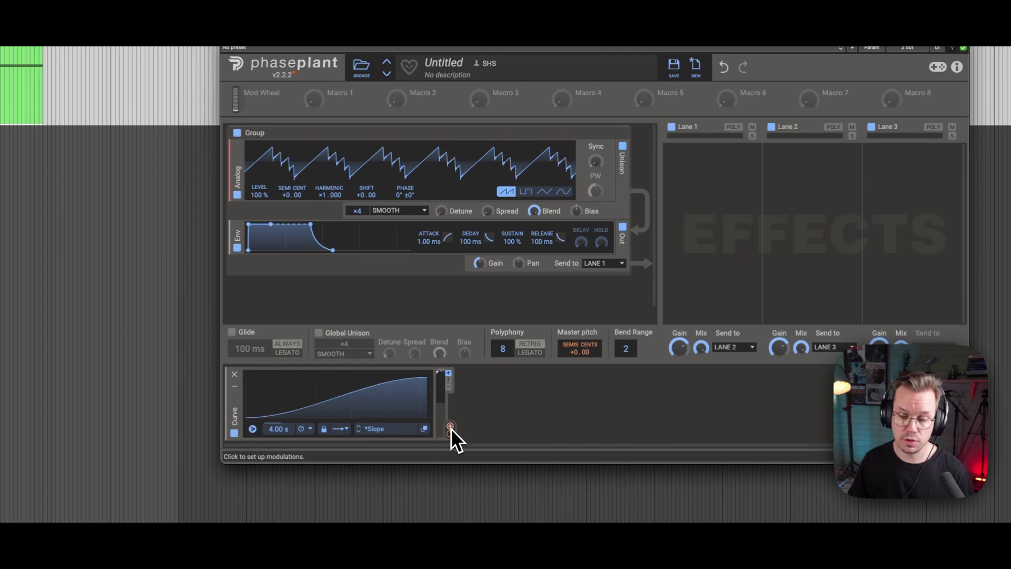
drag(451, 428, 453, 222)
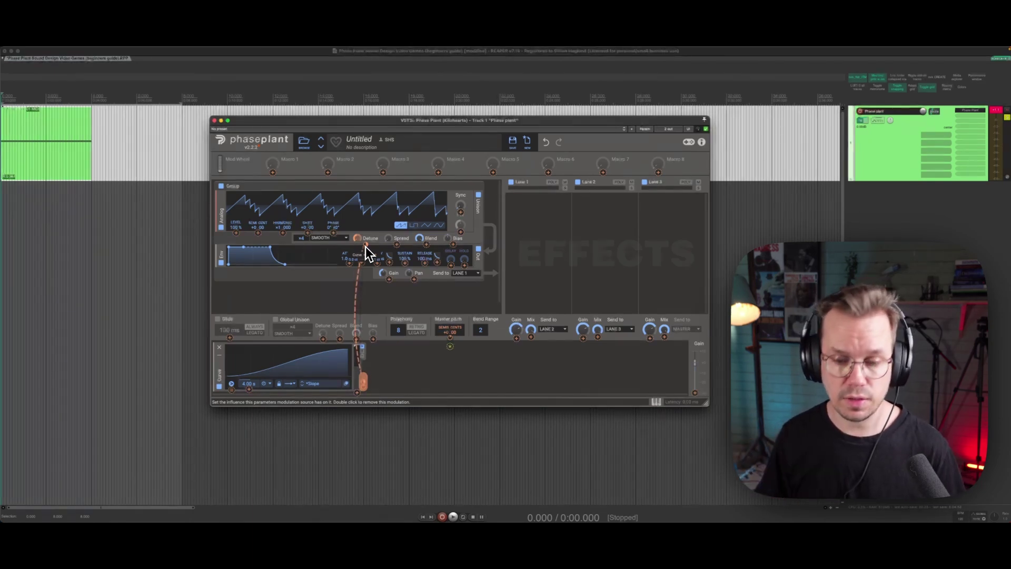
drag(366, 247, 365, 246)
- Play the track's MIDI clip to hear the unison detune modulation
click(87, 170)
key(space)
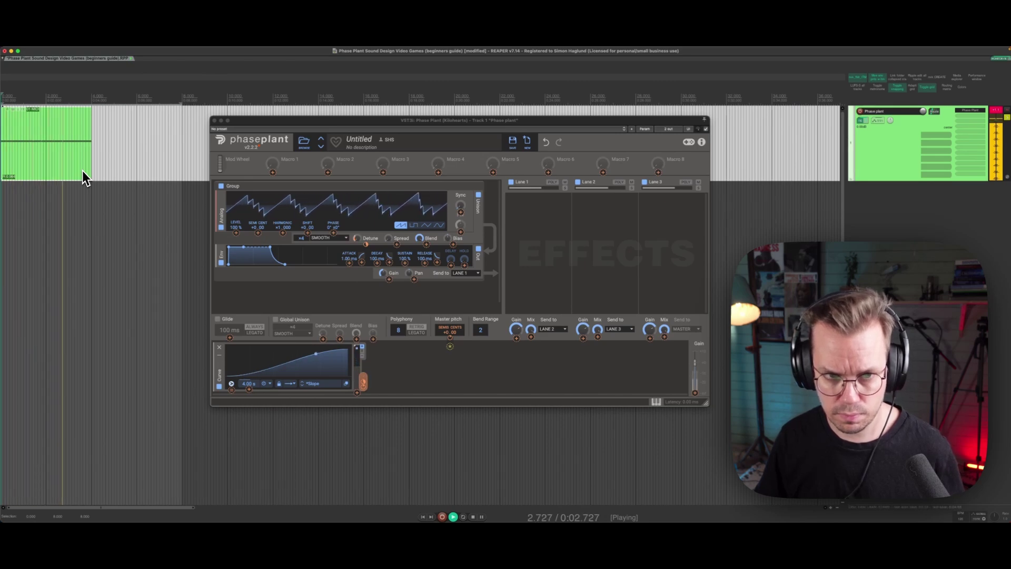
key(space)
- Add a Delay effect to Lane 1
click(491, 152)
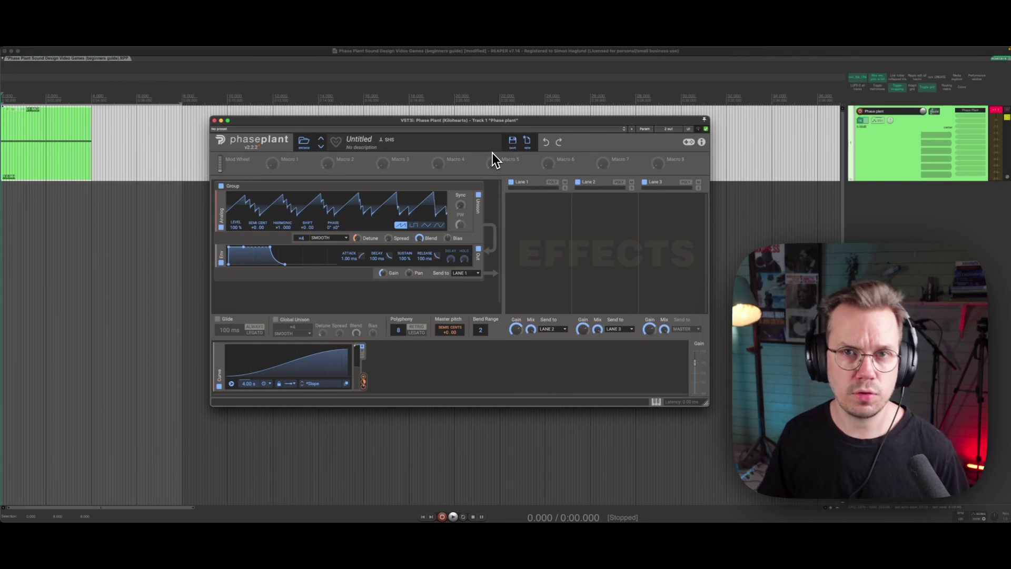
click(527, 219)
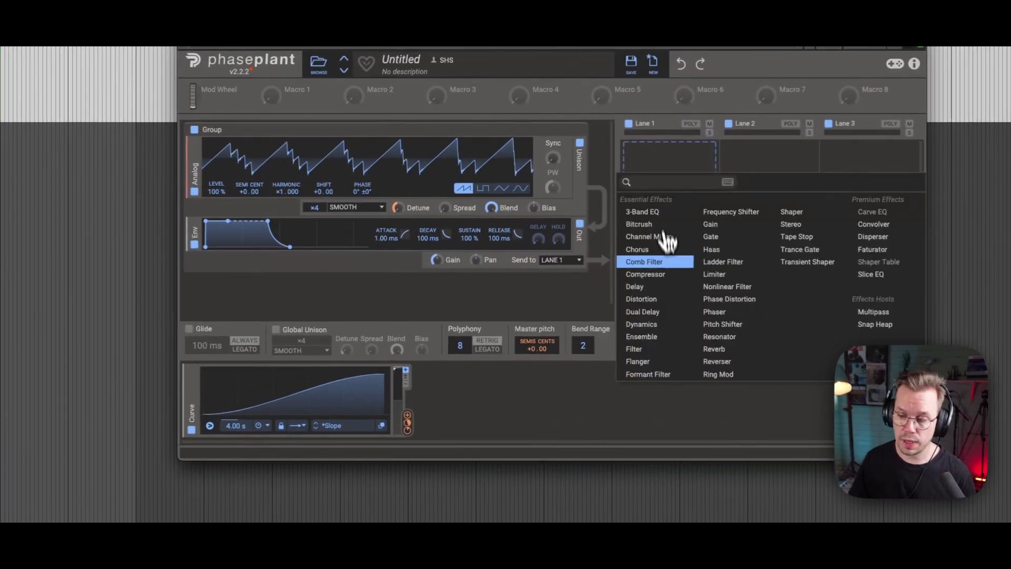
click(654, 287)
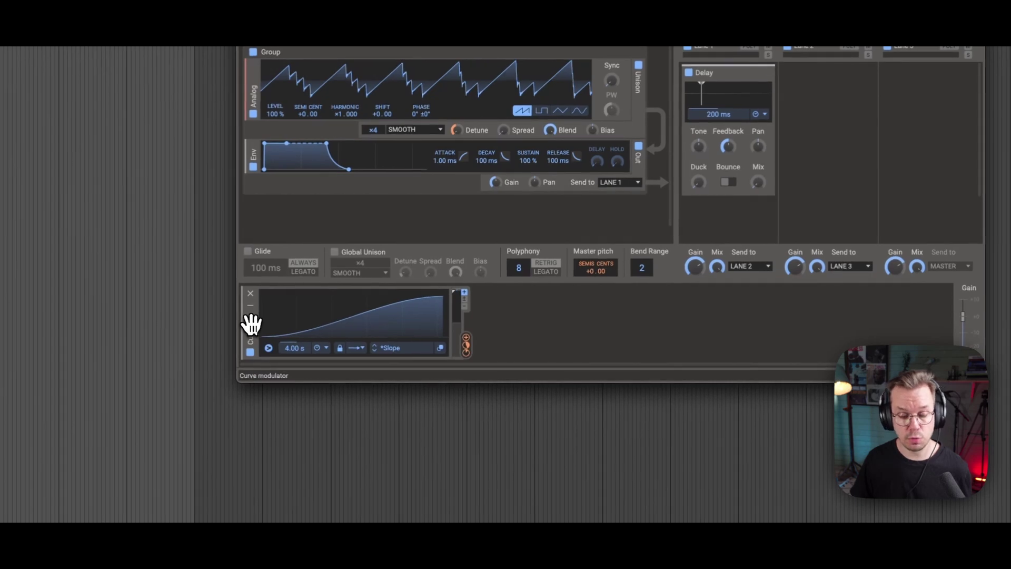
- Duplicate the Curve modulator, and add a node to the copy that holds it at minimum for about the first 40% before rising
drag(251, 324, 485, 327)
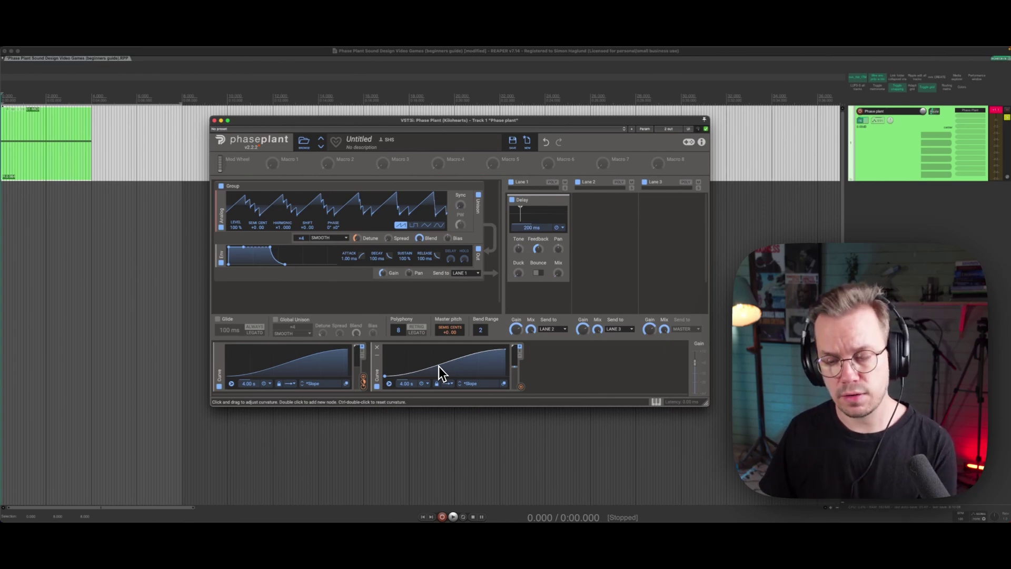
double_click(434, 367)
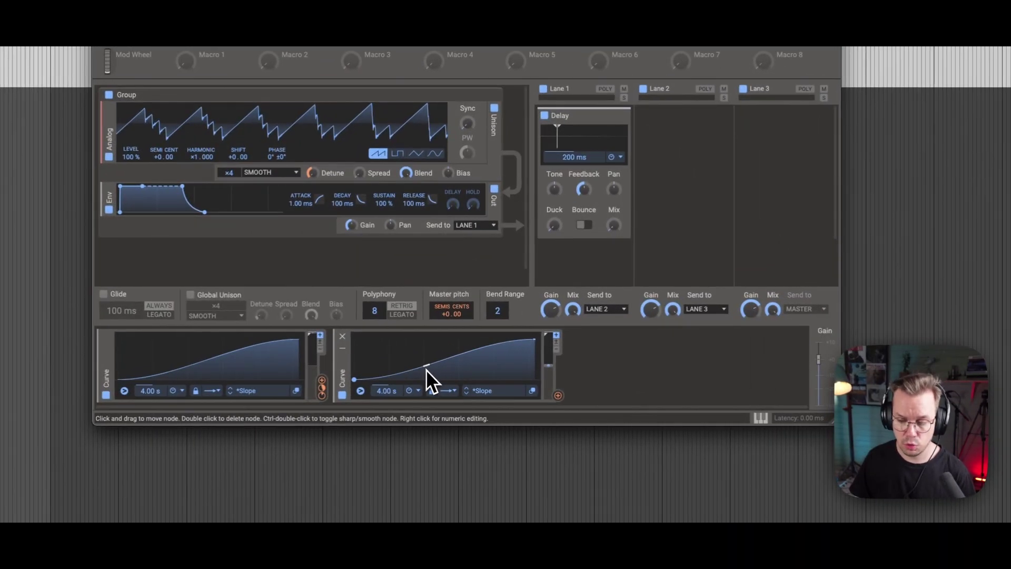
drag(426, 368, 427, 380)
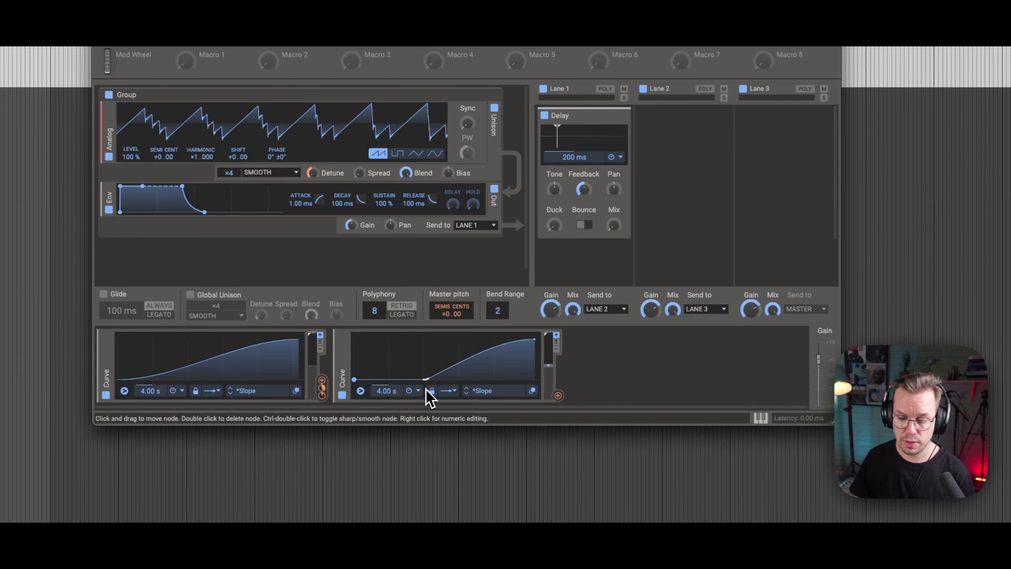
- Route the second Curve modulator to the Delay's Mix, and play the clip to hear the delay fade in
click(557, 395)
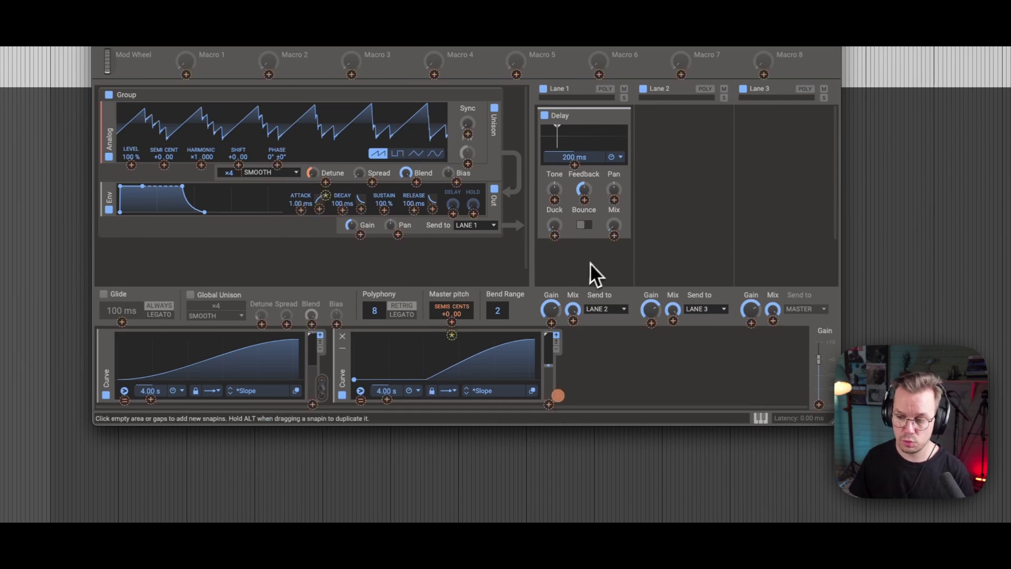
click(615, 237)
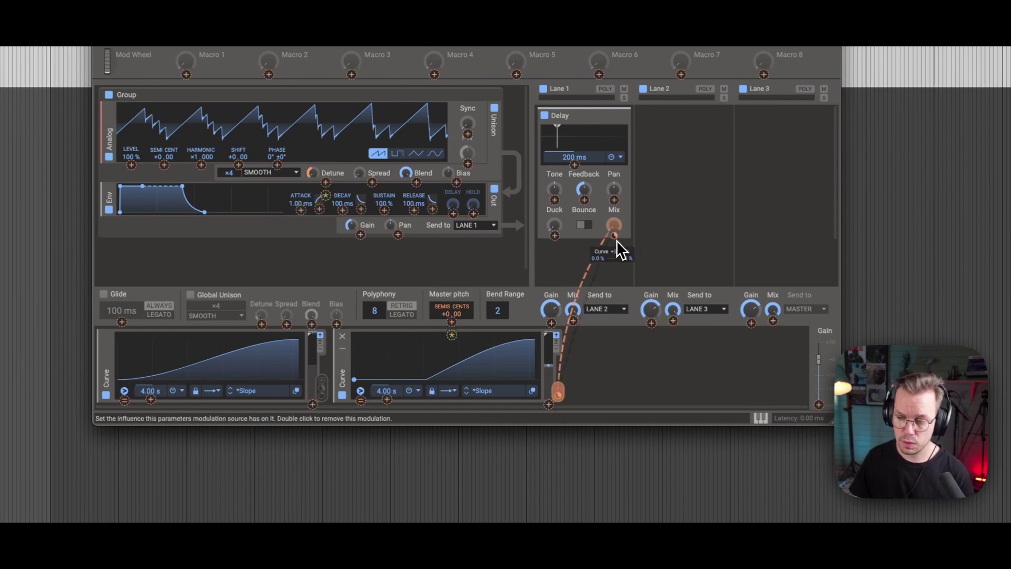
click(578, 356)
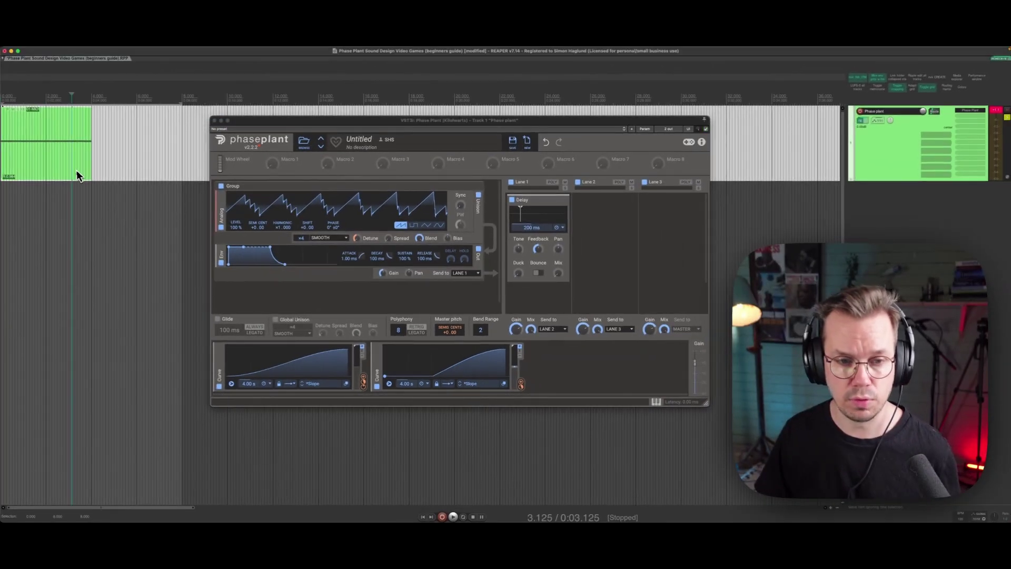
key(space)
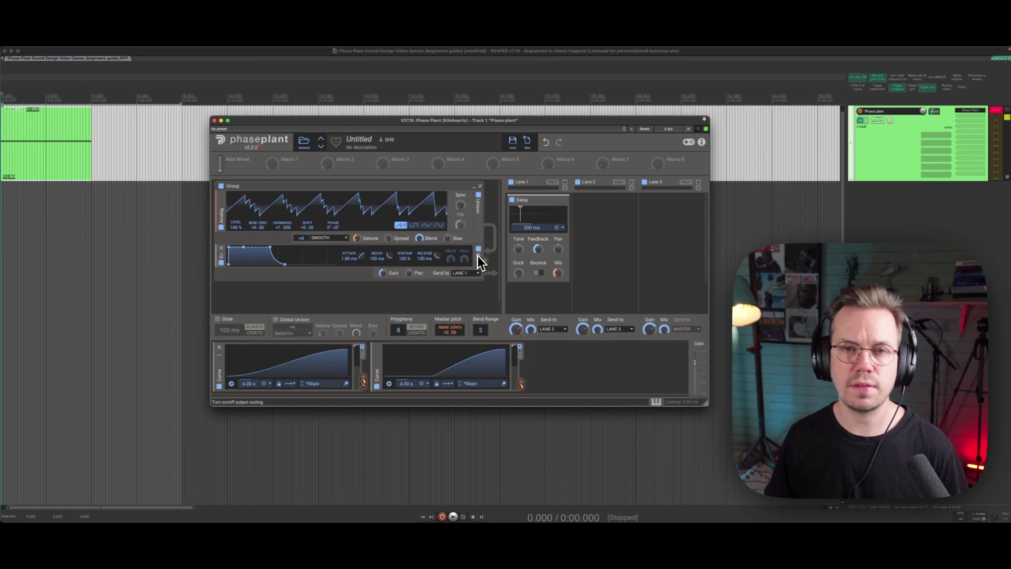
- Add a Filter effect to Lane 2, and modulate its Cutoff with the first Curve modulator
click(605, 217)
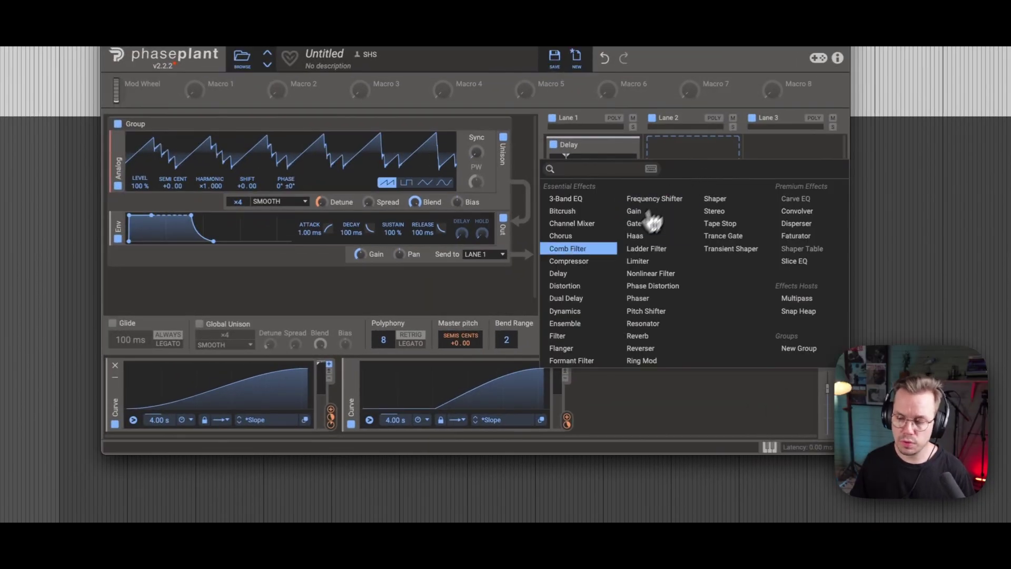
click(559, 337)
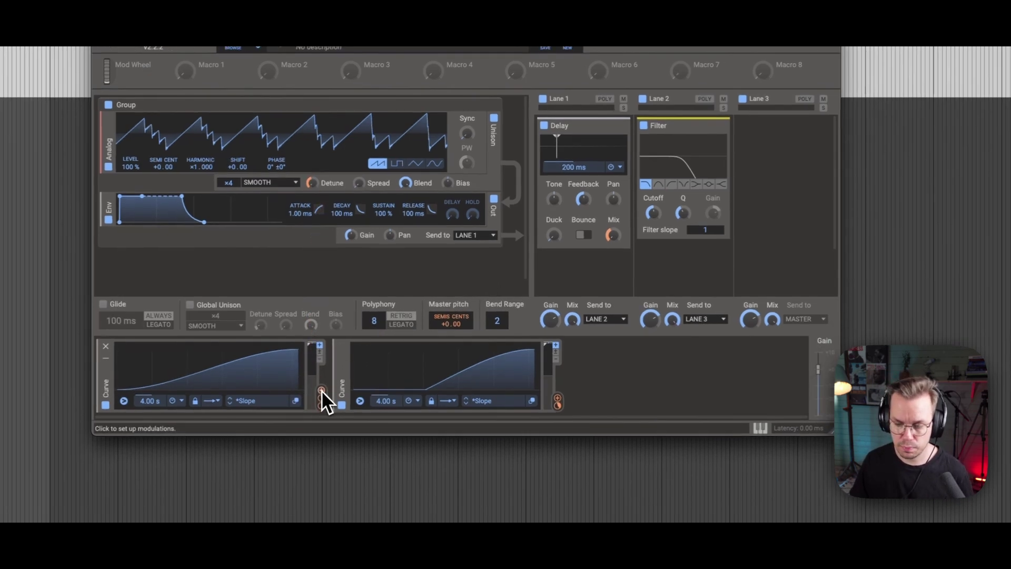
drag(321, 390, 656, 226)
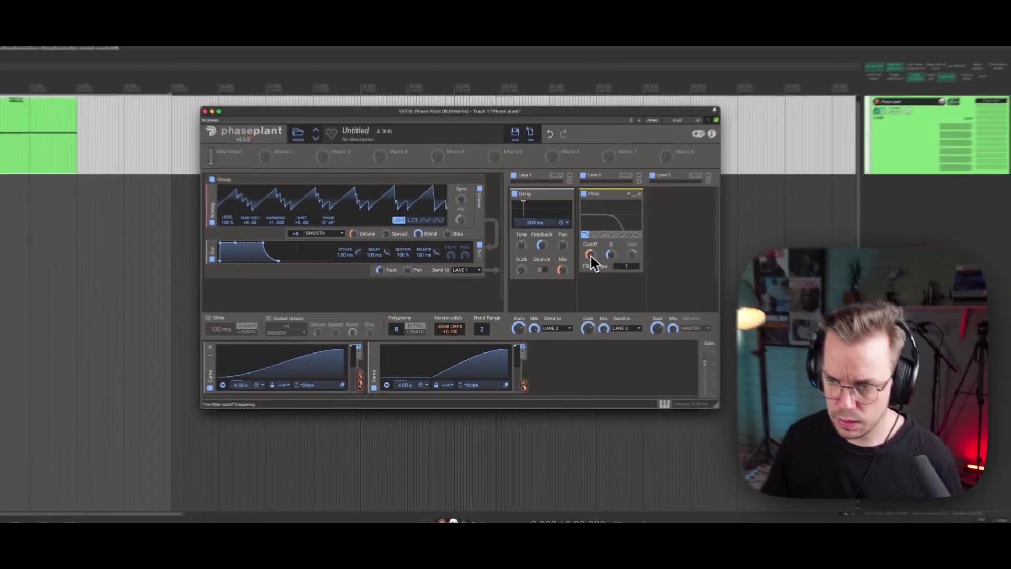
- Play the MIDI clip to hear the filter cutoff modulation
key(space)
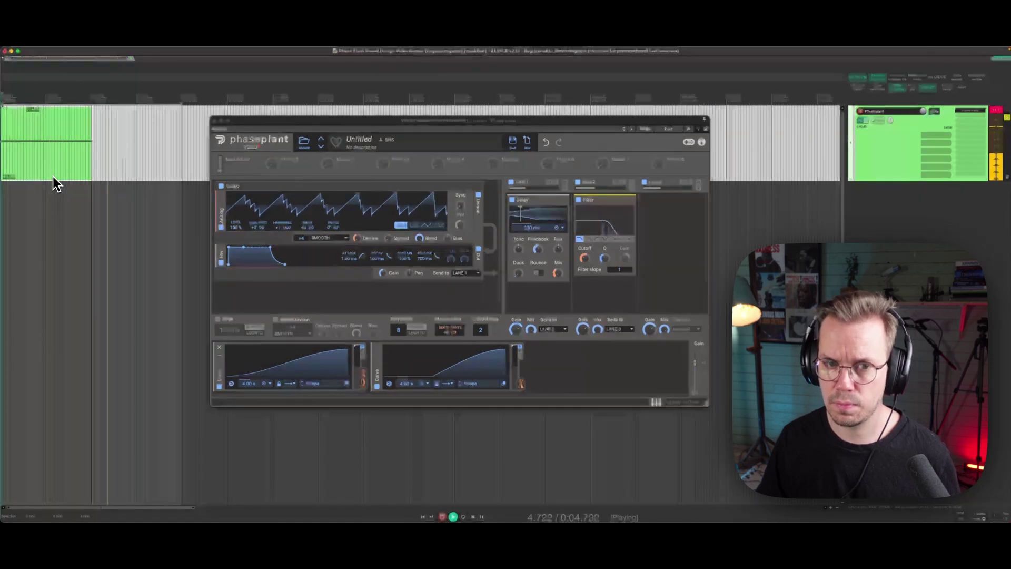
key(space)
click(549, 149)
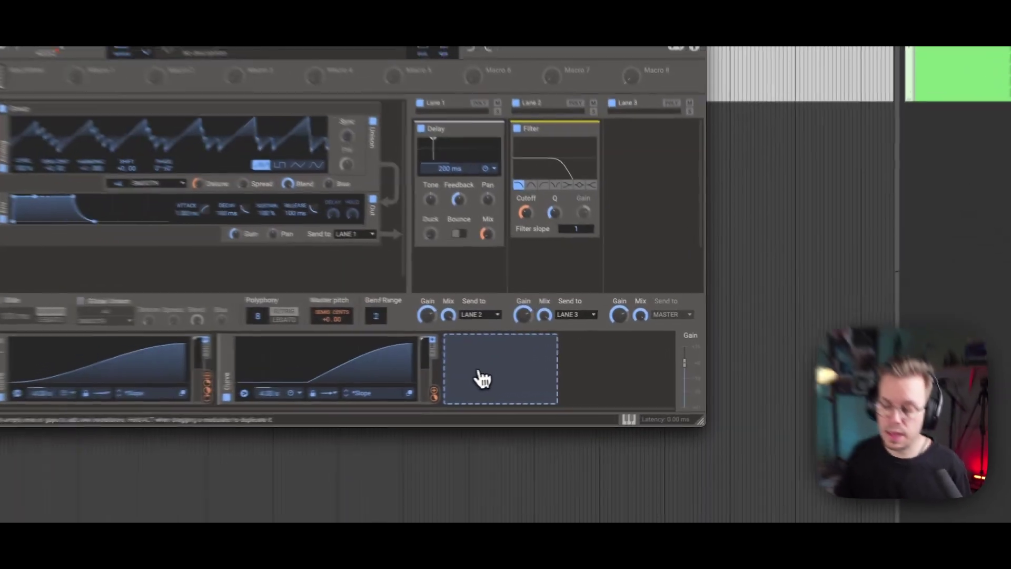
- Add an LFO modulator after the second Curve, and route it to the Filter's Cutoff
click(482, 378)
click(482, 323)
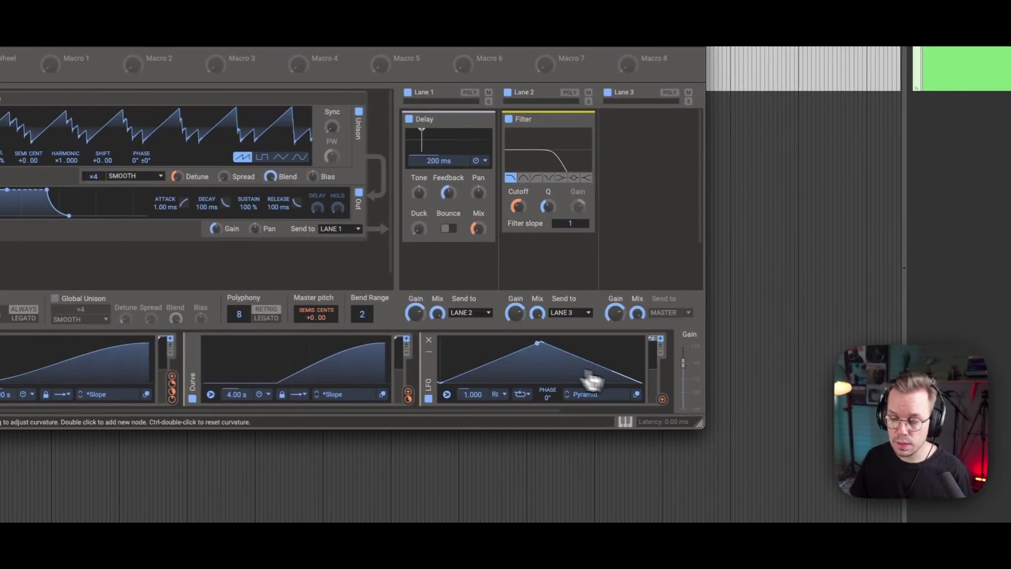
drag(660, 399, 519, 222)
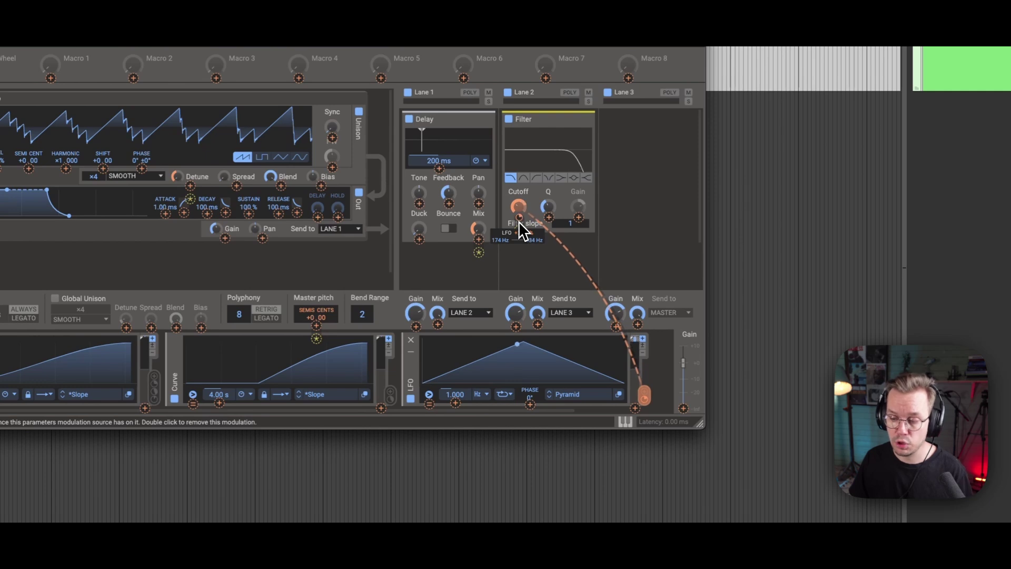
drag(520, 207, 520, 207)
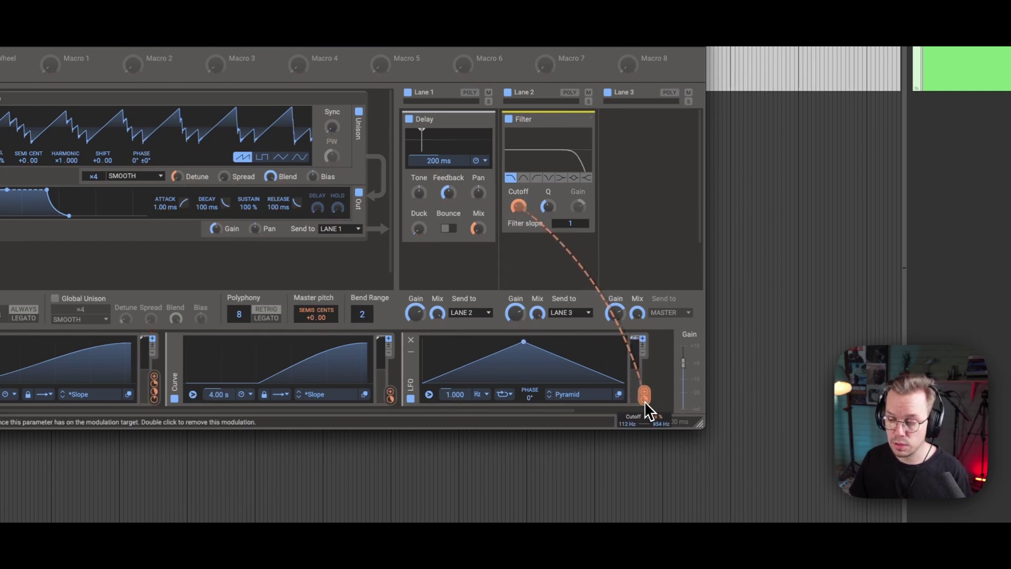
- Set the LFO's rate to 6.200 Hz, and play the clip to hear the faster cutoff wobble
drag(463, 393, 462, 394)
key(space)
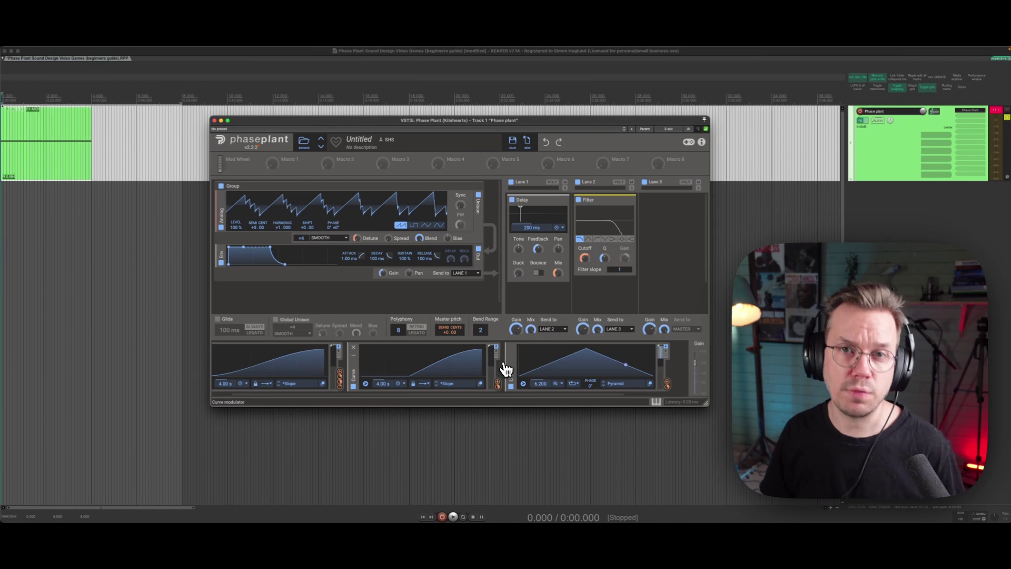
- Modulate the LFO's rate with the first Curve modulator, and play the clip to hear the wobble speed up
scroll(386, 385, left, 2)
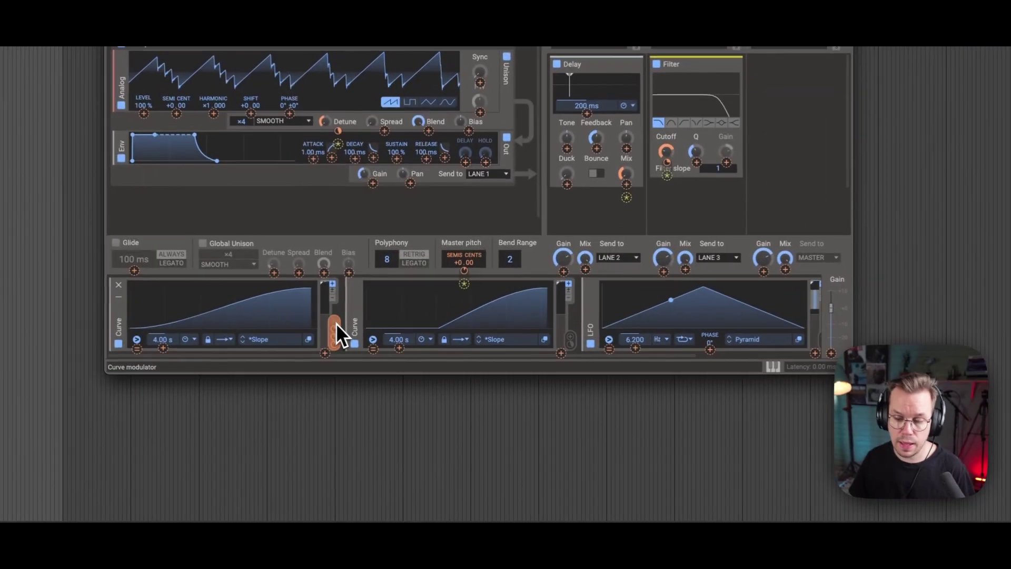
drag(336, 323, 635, 347)
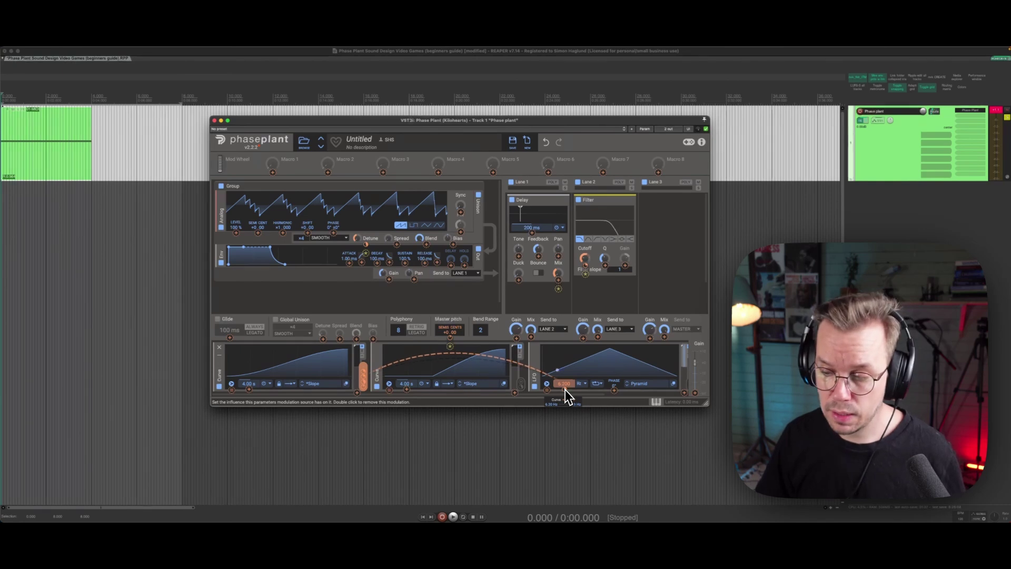
click(51, 154)
key(space)
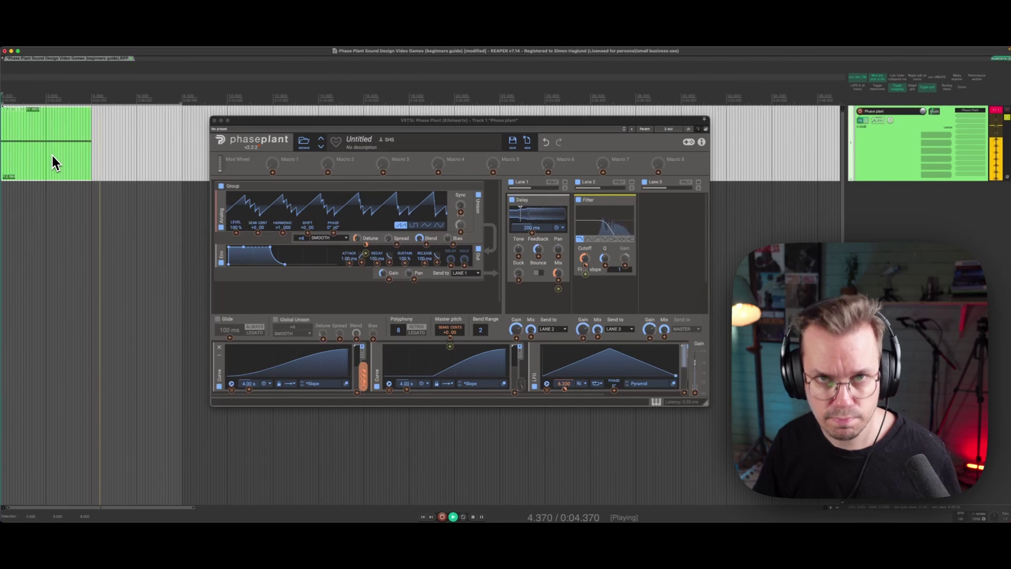
key(space)
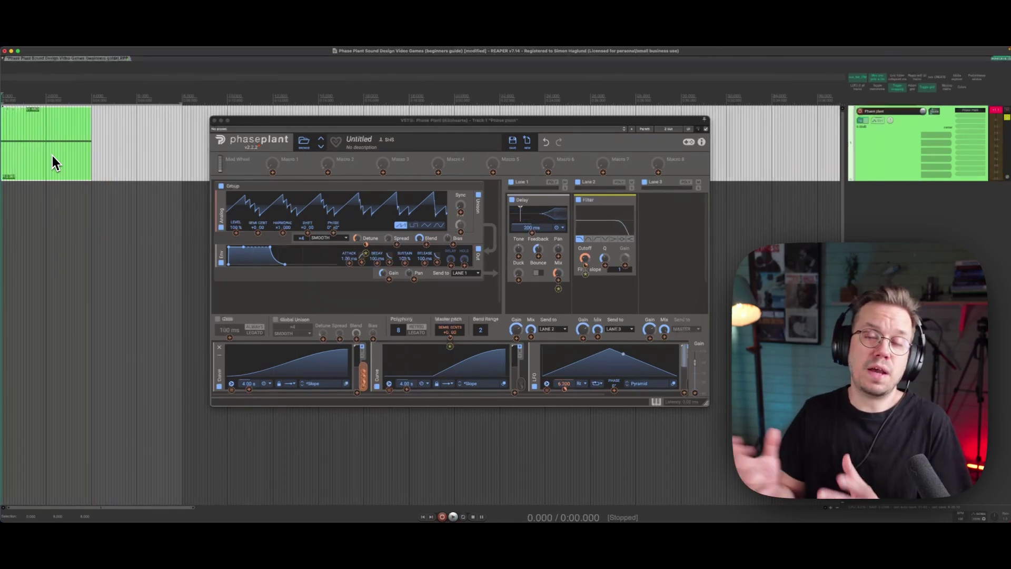